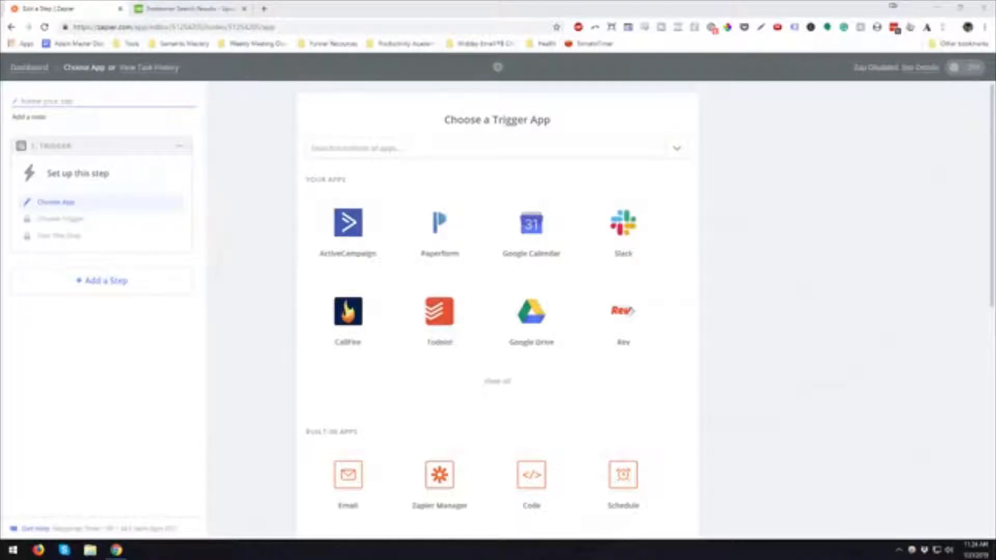
# Switch to the Meeting Template document in Google Docs and examine its intro line, Outline bullets and Discussion Points section.
pyautogui.moveTo(1, 57); pyautogui.dragTo(269, 19)
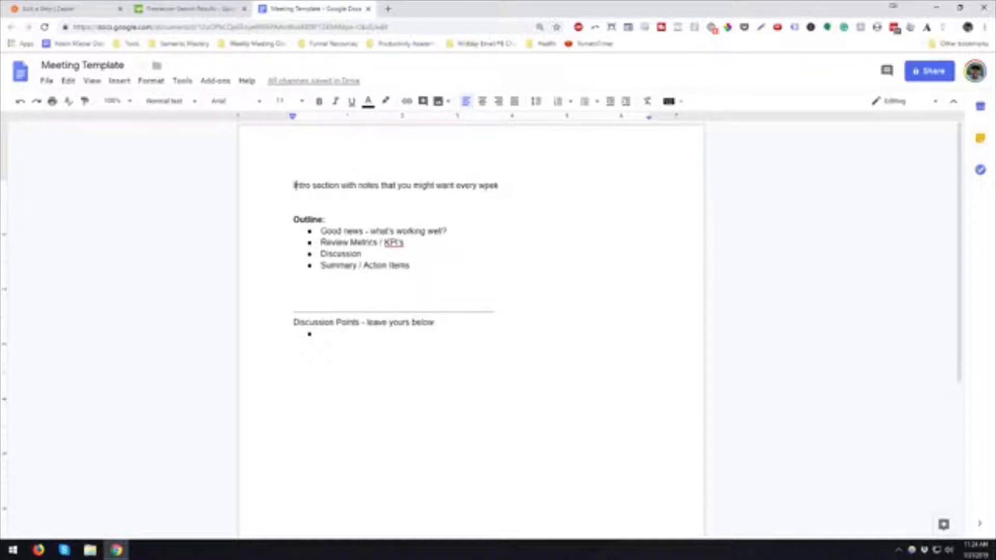
pyautogui.moveTo(294, 186); pyautogui.dragTo(502, 185)
pyautogui.click(500, 185)
pyautogui.moveTo(294, 186); pyautogui.dragTo(502, 186)
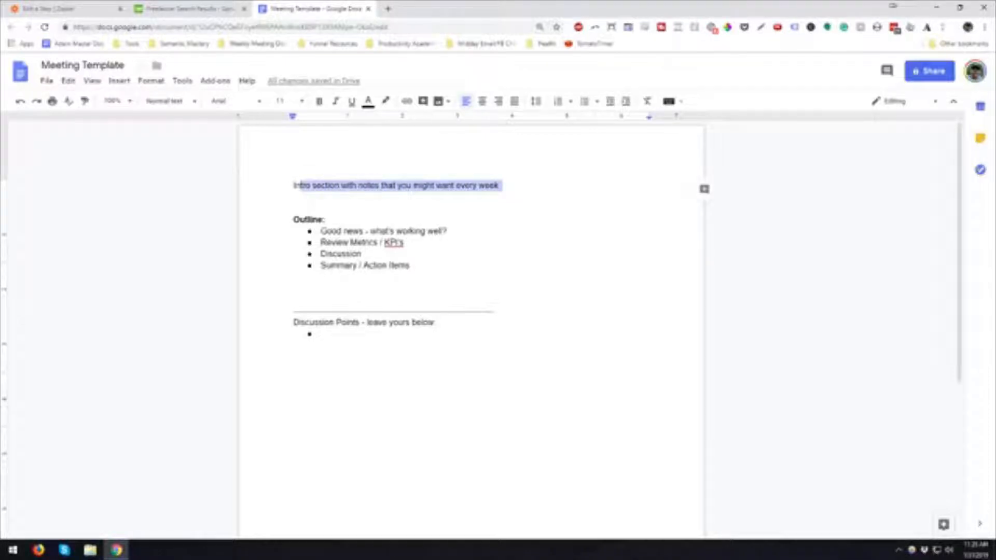
pyautogui.click(456, 186)
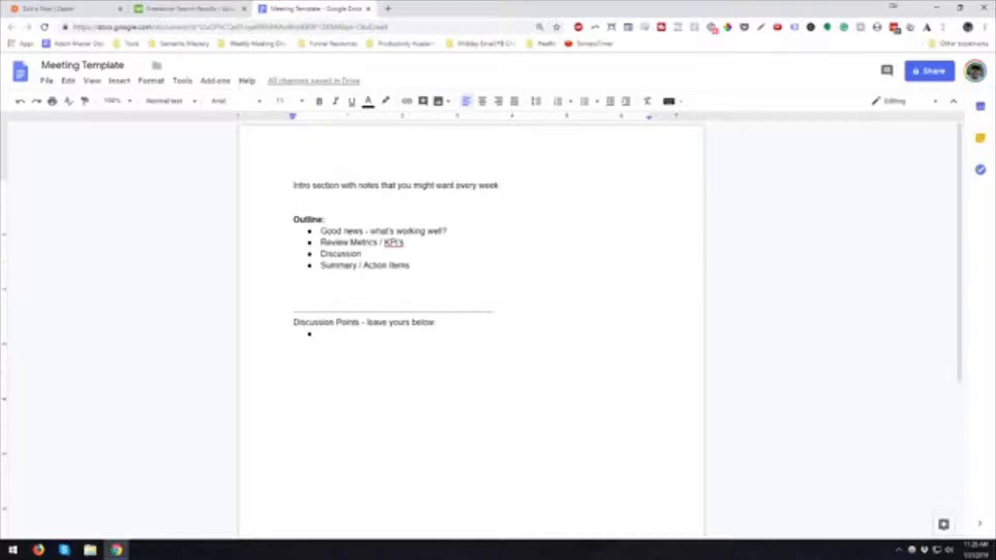
pyautogui.moveTo(294, 220)
pyautogui.mouseDown()
pyautogui.moveTo(306, 265)
pyautogui.moveTo(411, 265)
pyautogui.moveTo(320, 265)
pyautogui.moveTo(321, 231)
pyautogui.moveTo(294, 220)
pyautogui.mouseUp()
pyautogui.click(411, 266)
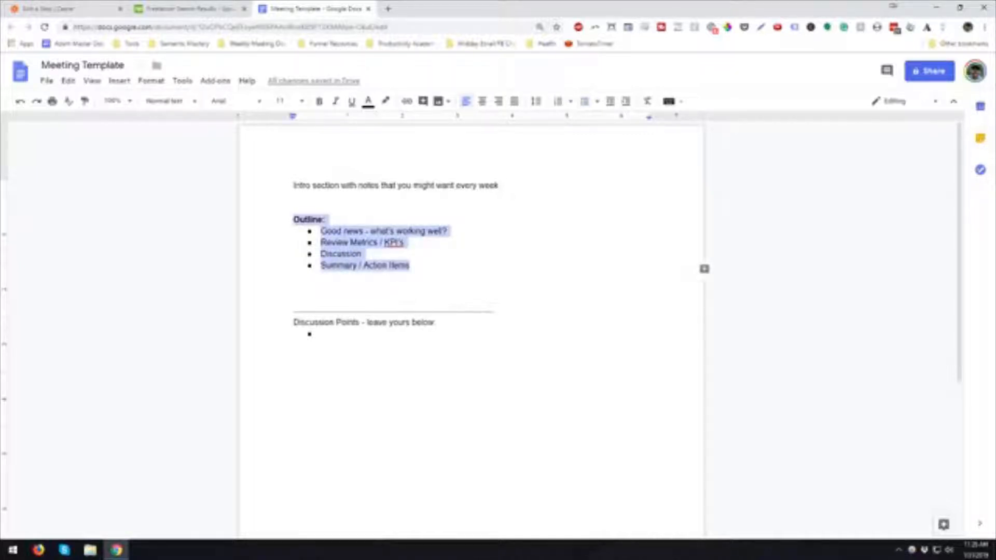
pyautogui.click(332, 231)
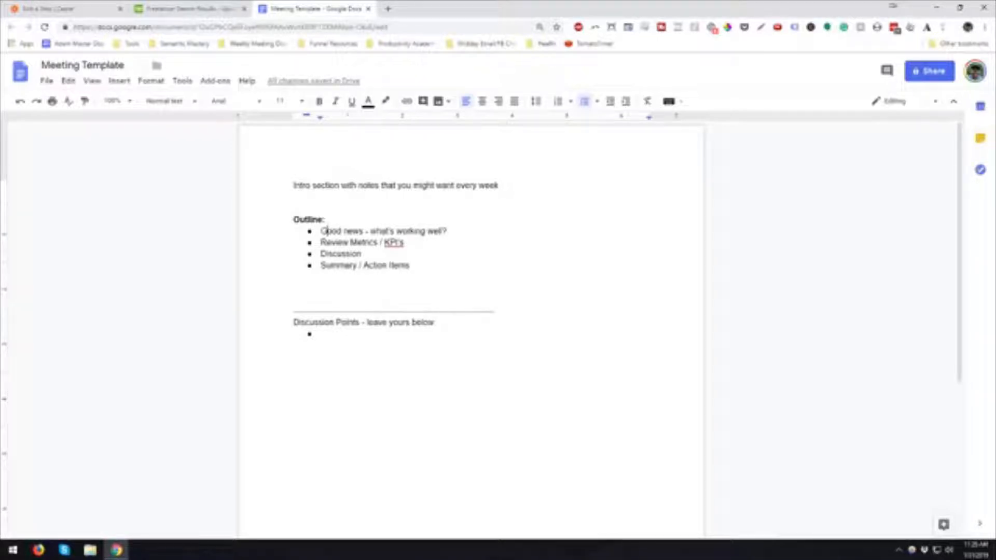
pyautogui.click(321, 242)
pyautogui.moveTo(326, 254); pyautogui.dragTo(360, 254)
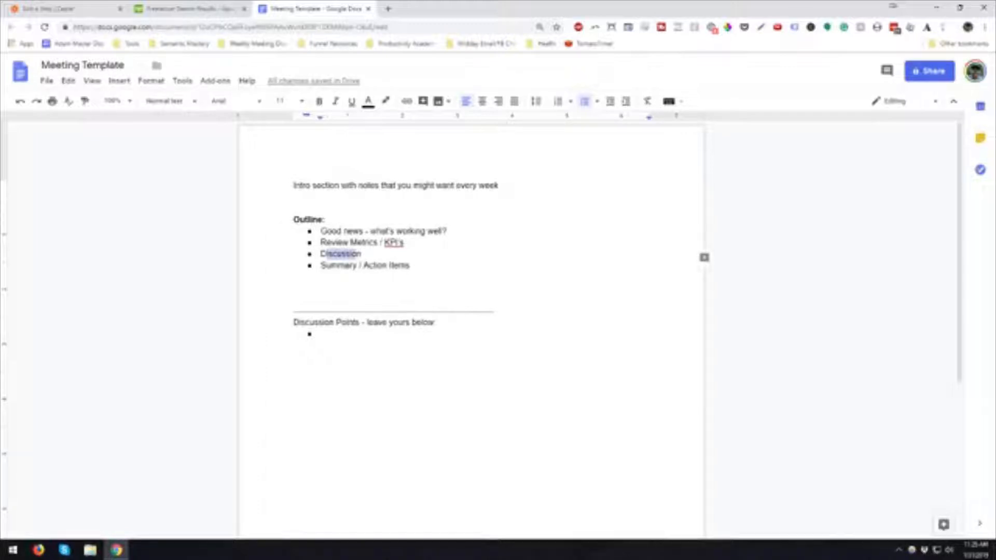
pyautogui.moveTo(303, 323); pyautogui.dragTo(440, 322)
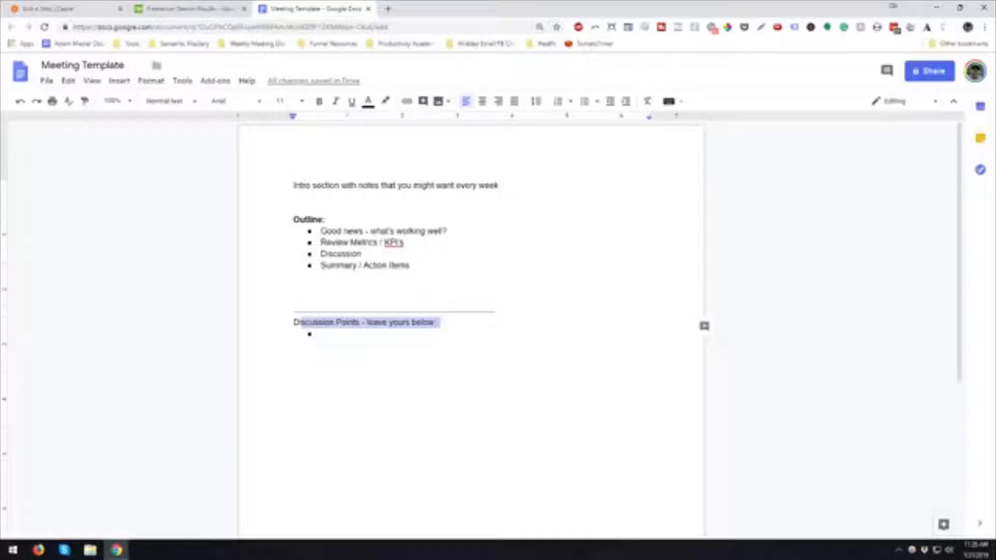
pyautogui.moveTo(410, 266); pyautogui.dragTo(322, 265)
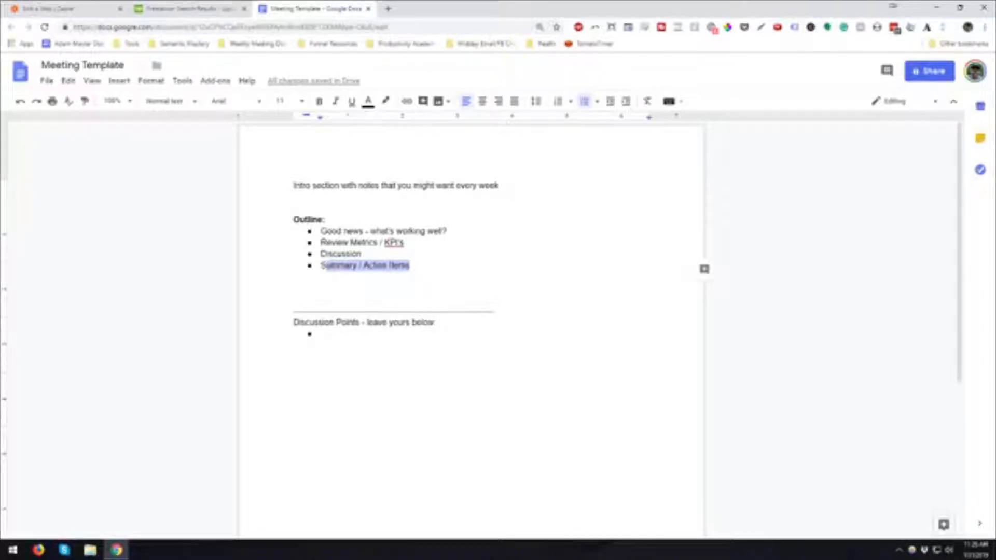
# Fill the empty bullet under Discussion Points with "Create automated meeting system - " followed by the responsible person's first name in capitals.
pyautogui.click(338, 337)
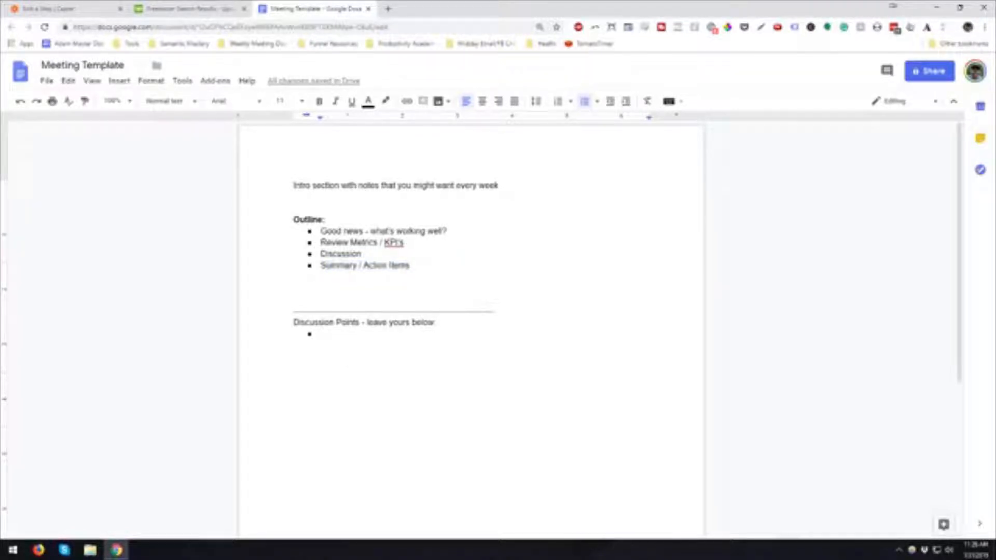
pyautogui.write('Create in')
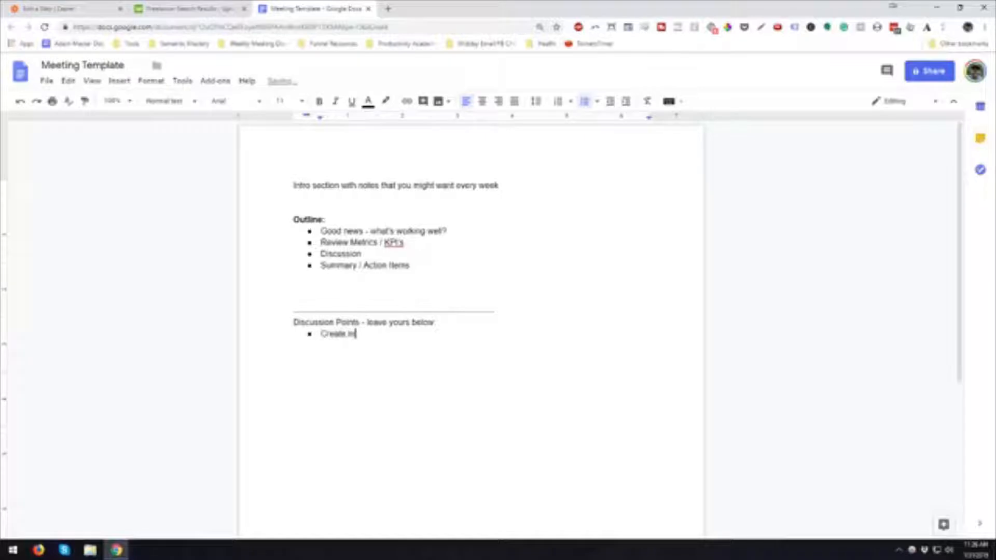
pyautogui.press('BackSpace')
pyautogui.press('BackSpace')
pyautogui.write('automated ins')
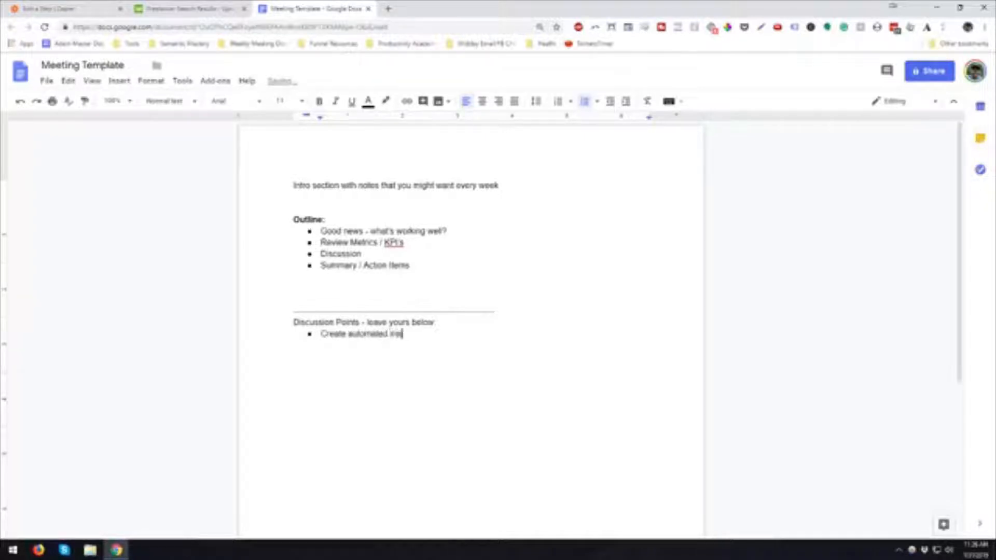
pyautogui.write('eting system - Al')
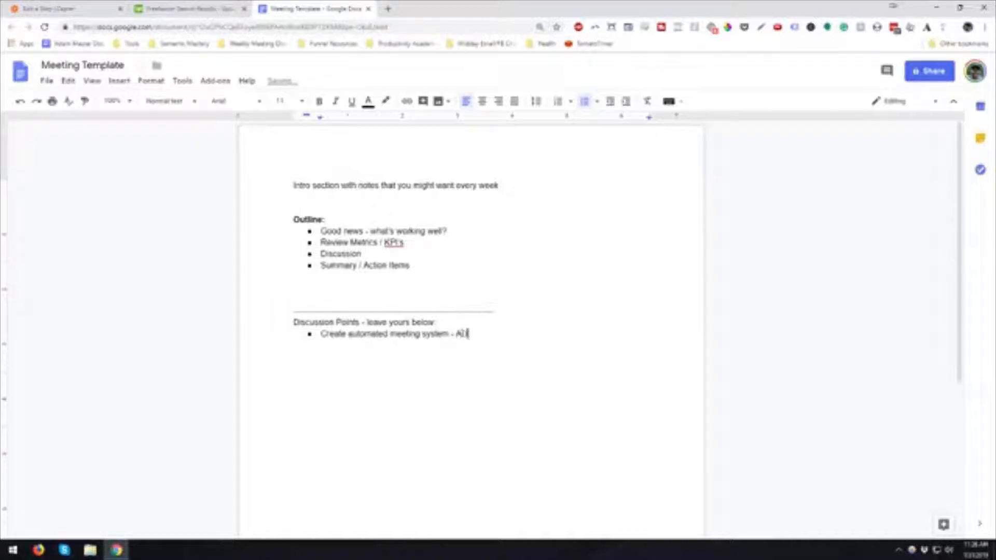
pyautogui.write('AM')
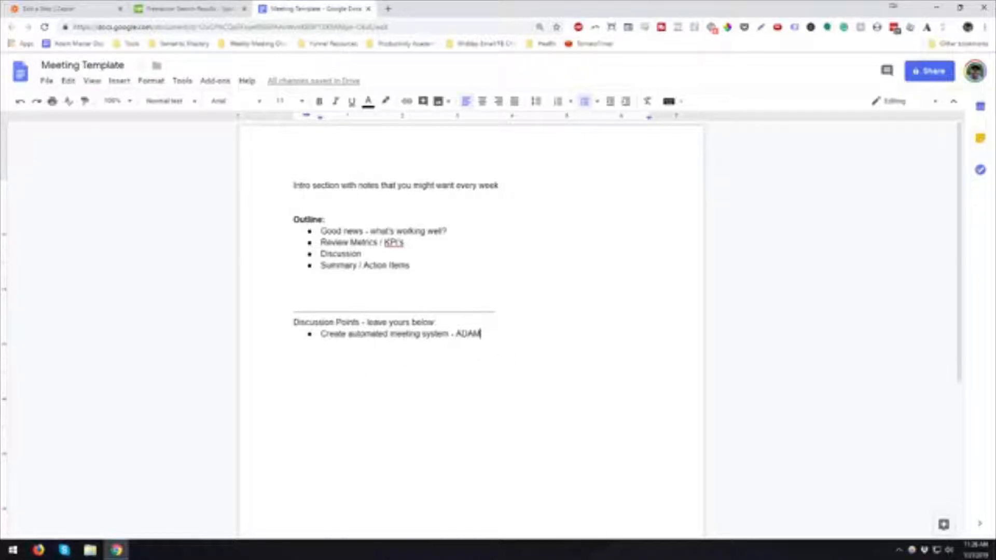
# Switch to the Zapier editor and set up Schedule by Zapier as the trigger app with the Every Week trigger.
pyautogui.click(55, 10)
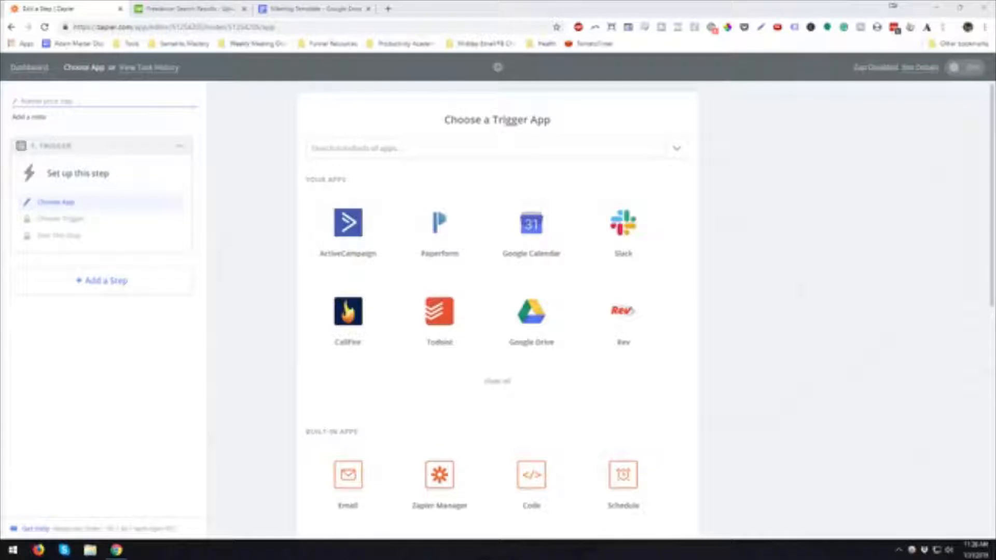
pyautogui.click(405, 149)
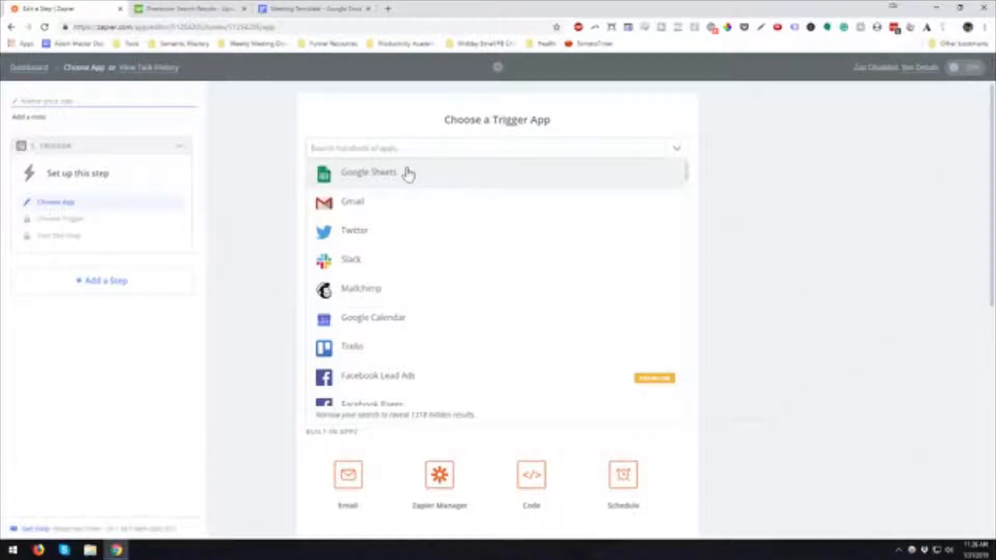
pyautogui.write('sche')
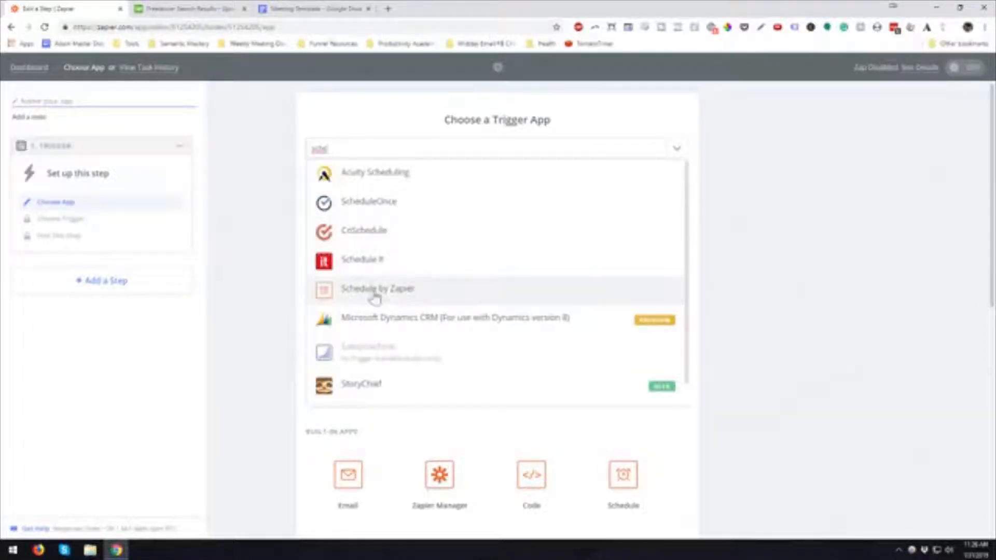
pyautogui.click(407, 303)
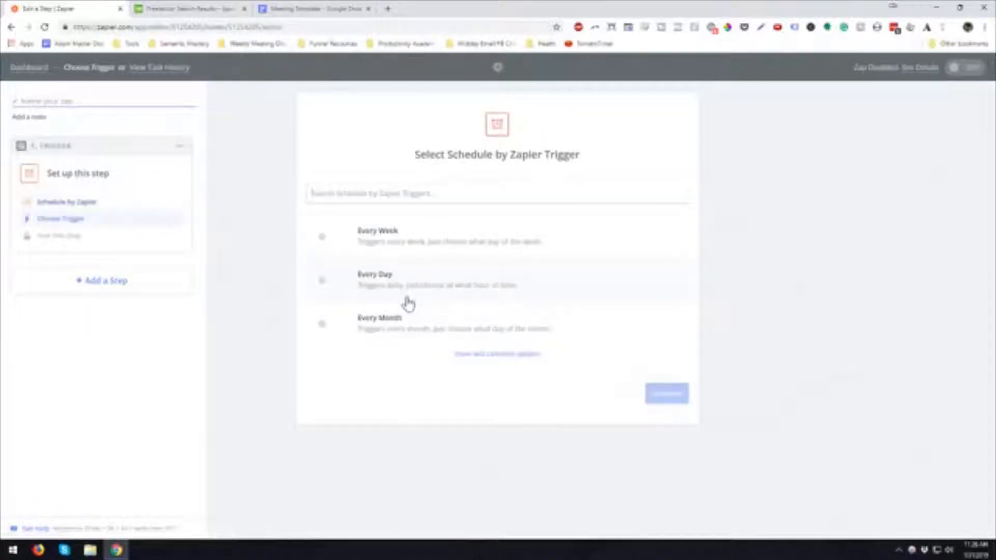
pyautogui.click(384, 235)
pyautogui.click(657, 390)
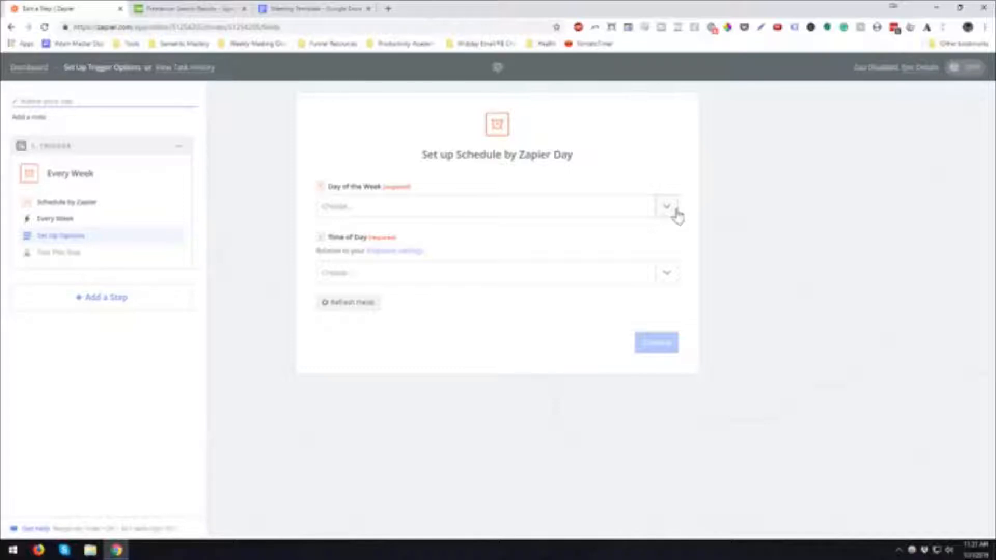
# Set the weekly trigger to run on Tuesday at 2pm and continue to its test stage.
pyautogui.click(670, 208)
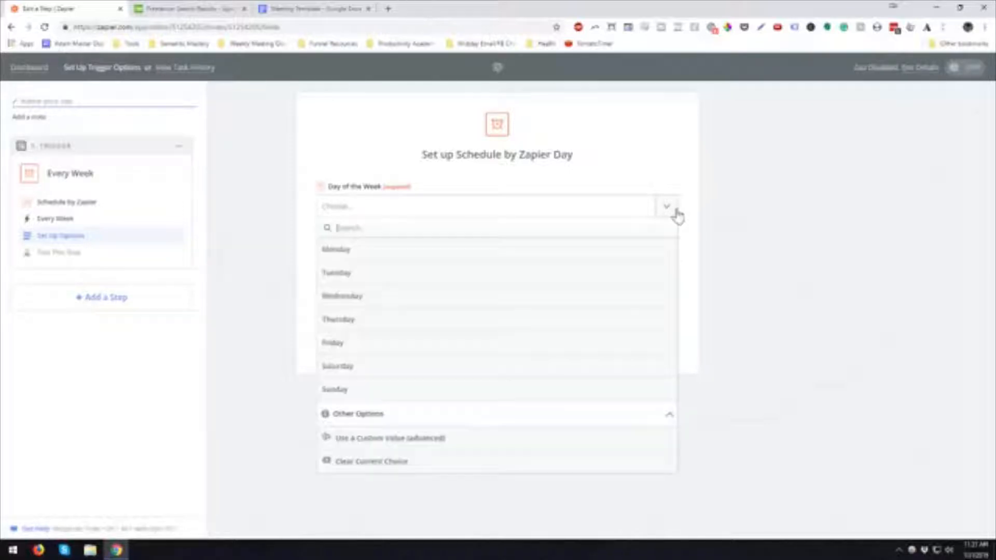
pyautogui.click(578, 280)
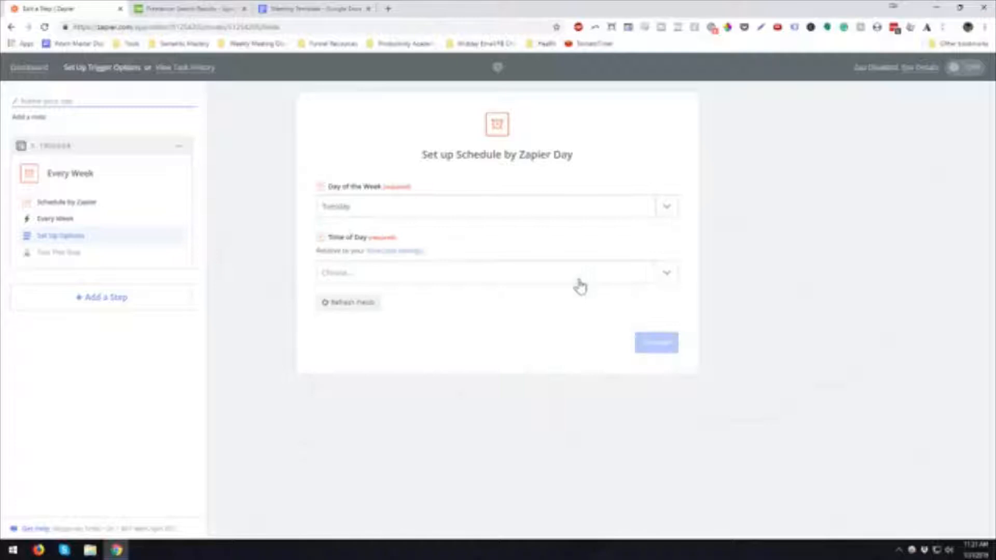
pyautogui.click(666, 280)
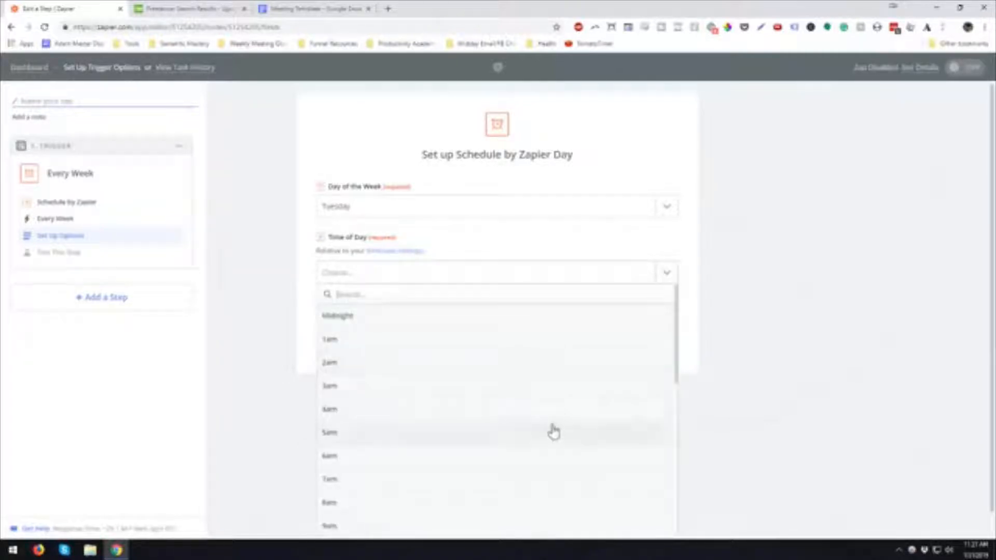
pyautogui.scroll(-2, 553, 431)
pyautogui.scroll(-3, 553, 430)
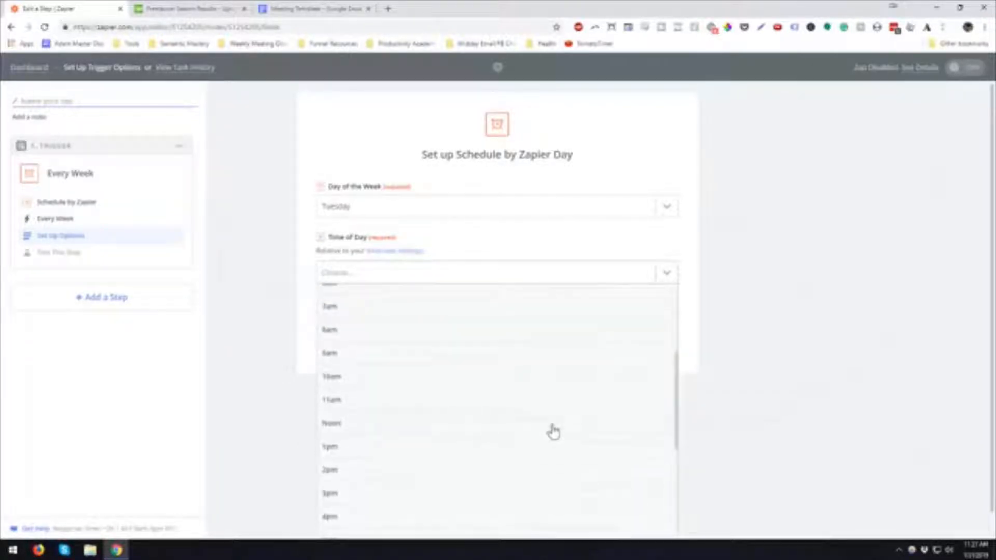
pyautogui.click(436, 481)
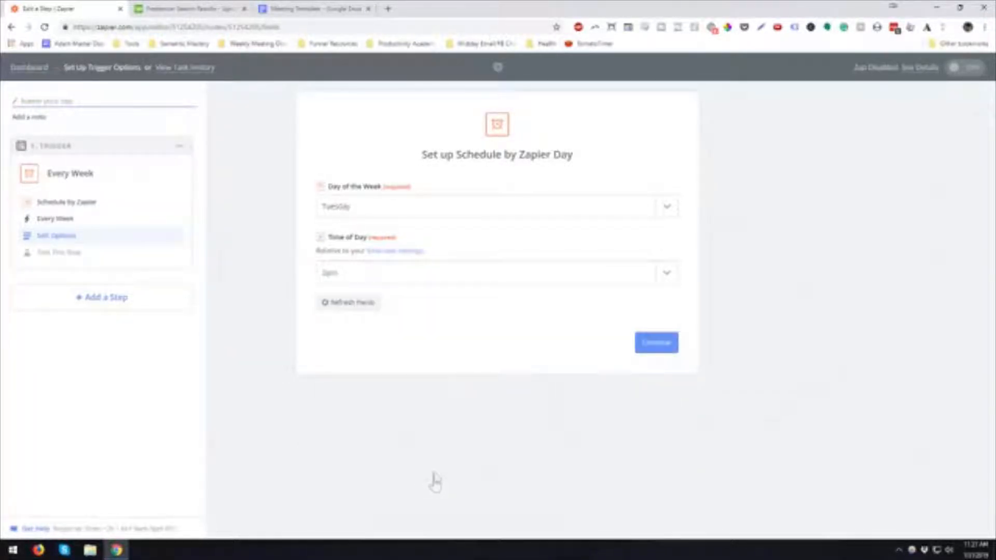
pyautogui.click(656, 347)
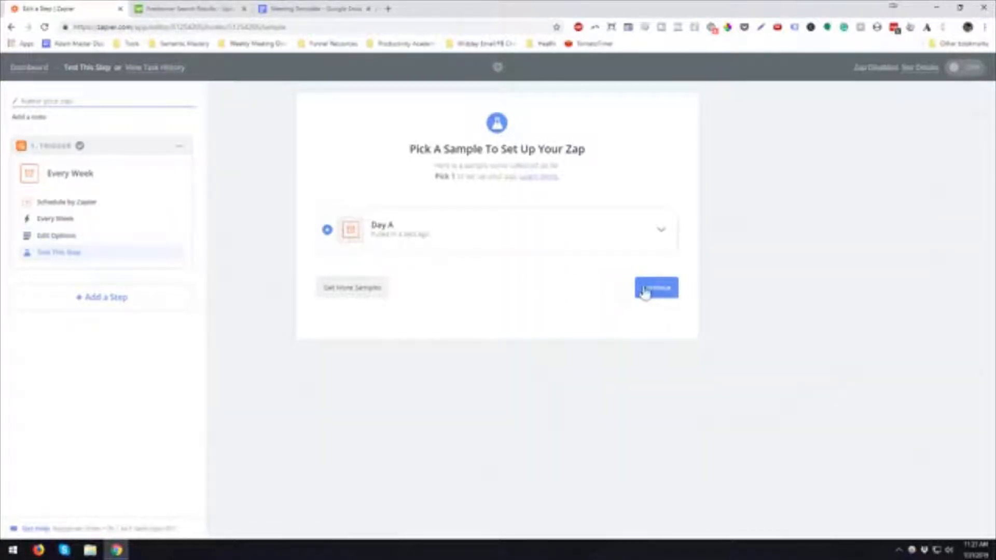
# Expand the Day A sample to review its date and time fields, and accept it for the trigger.
pyautogui.click(663, 232)
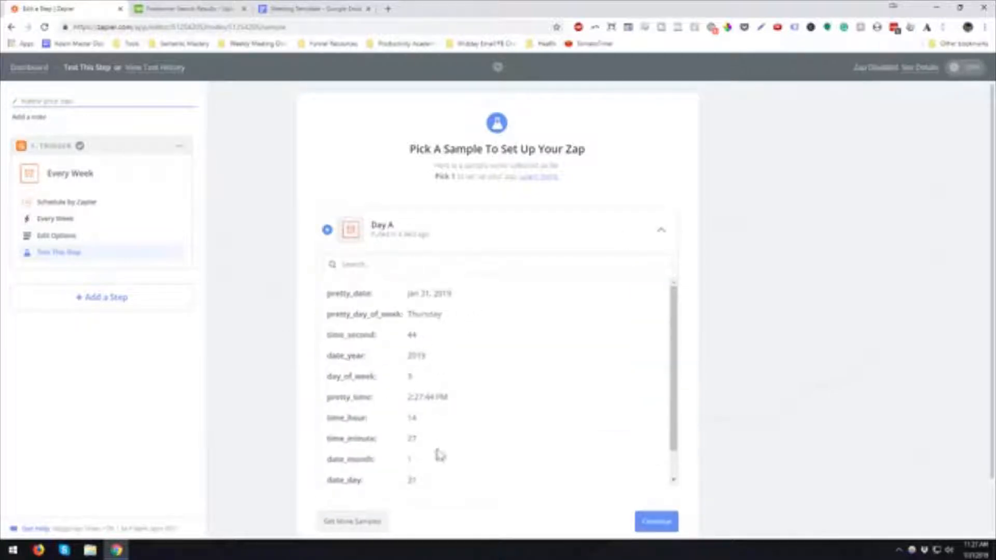
pyautogui.scroll(-1, 743, 307)
pyautogui.click(657, 455)
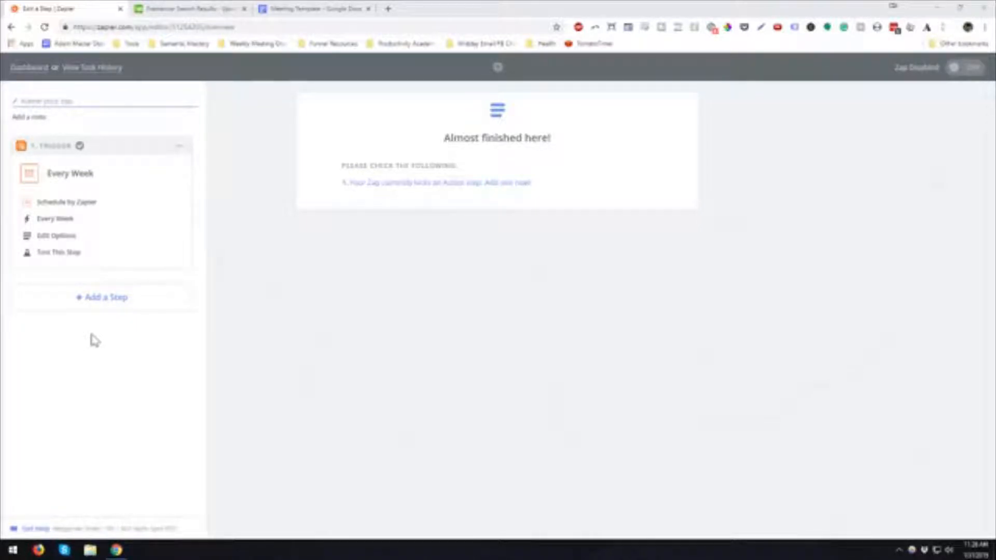
# Check the title of the Meeting Template document in Google Docs and return to the Zapier editor.
pyautogui.click(340, 11)
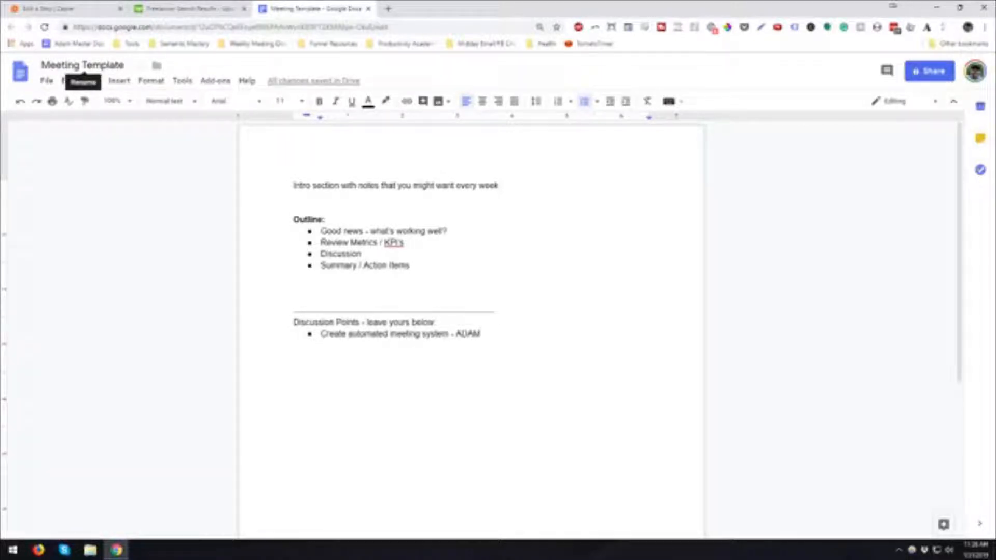
pyautogui.click(91, 11)
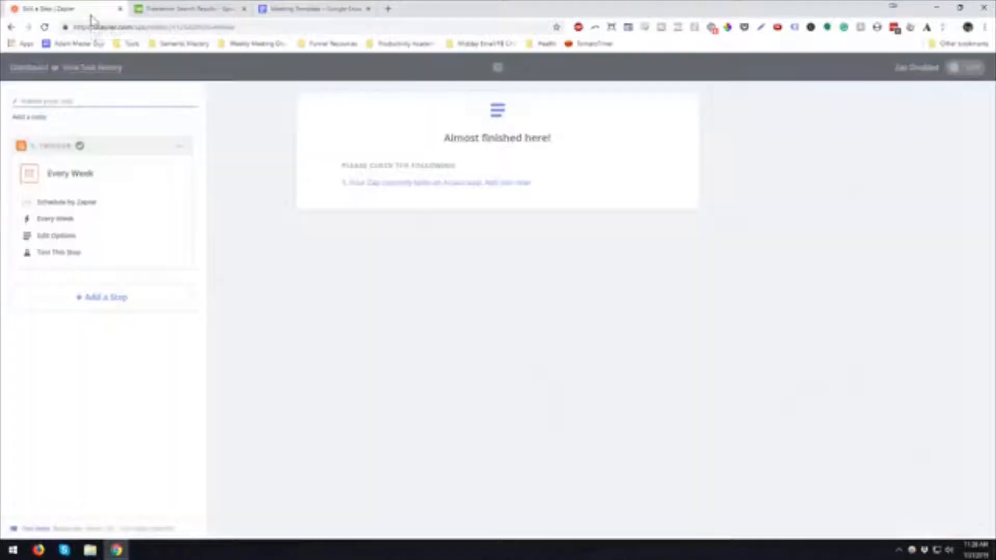
pyautogui.click(267, 8)
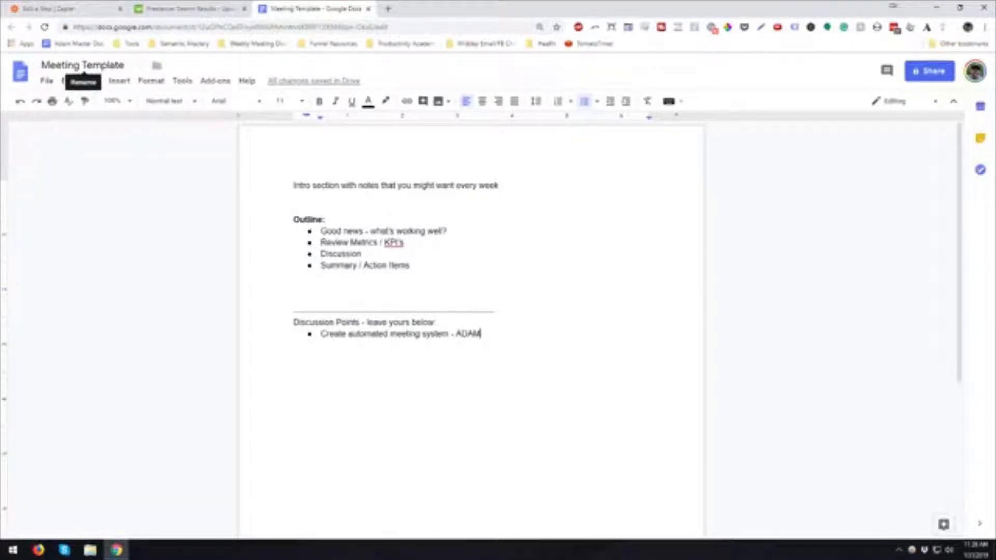
pyautogui.click(87, 14)
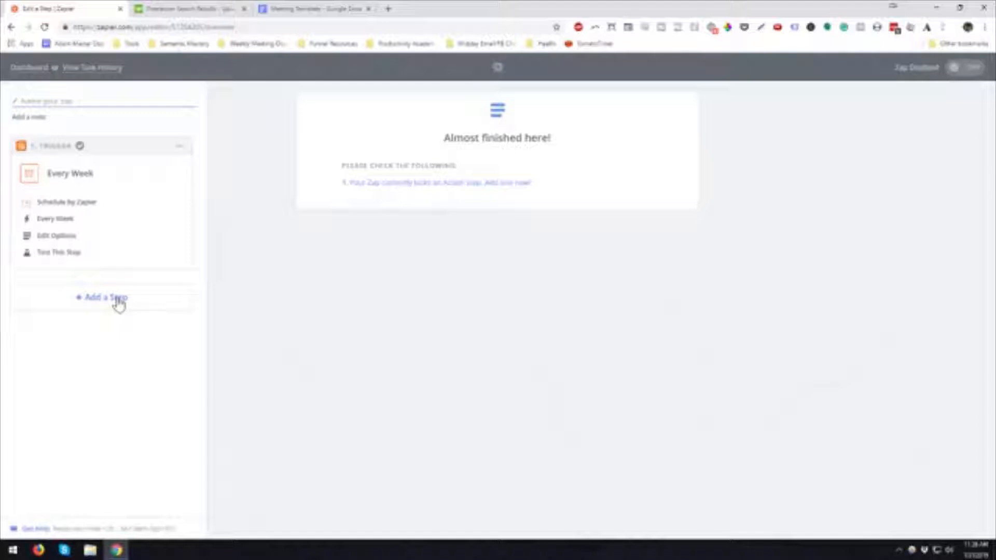
# Add a Formatter helper step after the trigger and choose its Date / Time action.
pyautogui.click(119, 300)
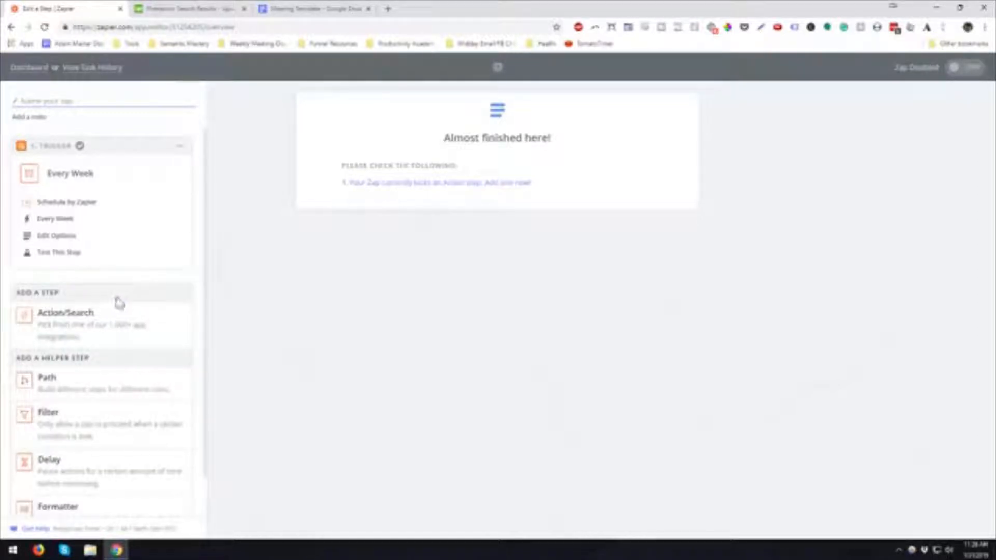
pyautogui.scroll(-1, 118, 450)
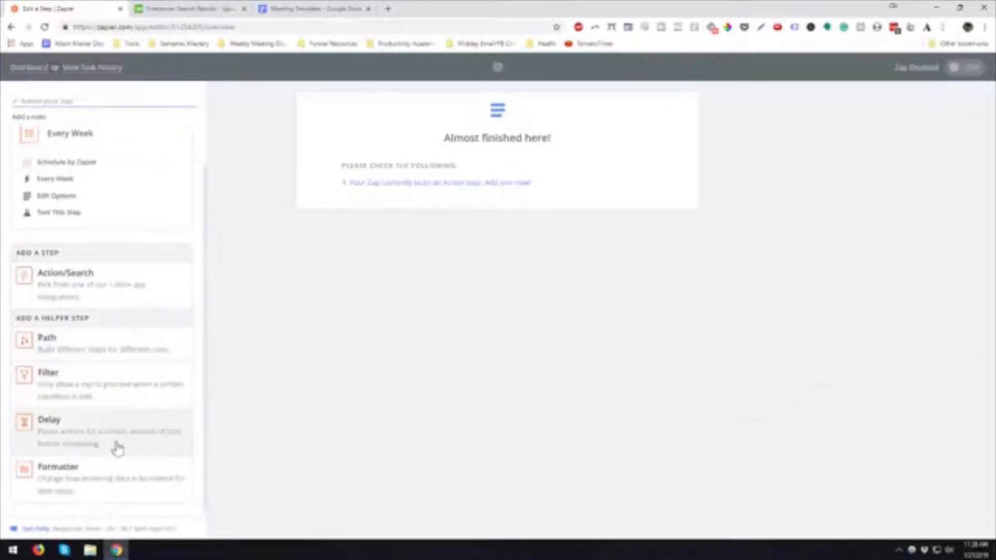
pyautogui.click(104, 473)
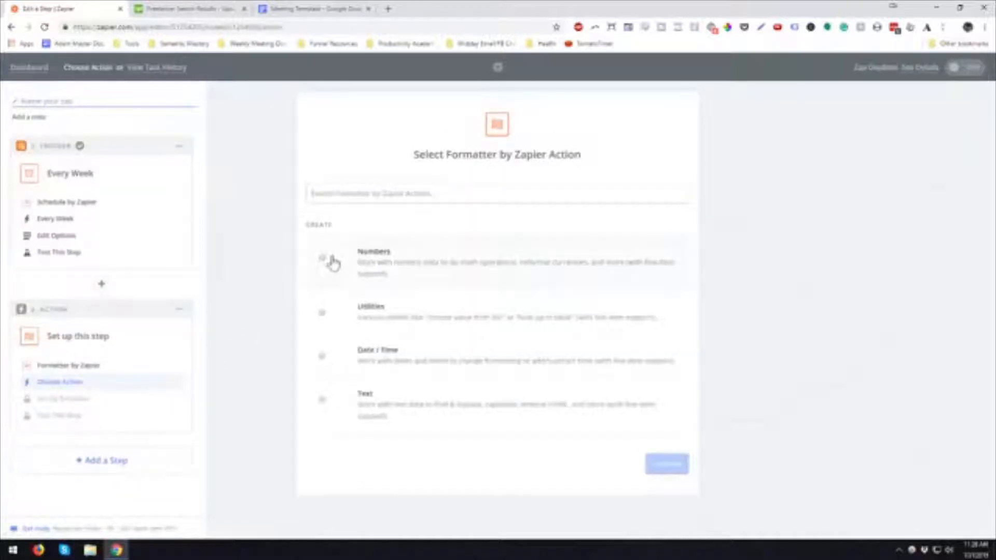
pyautogui.click(370, 357)
pyautogui.click(647, 471)
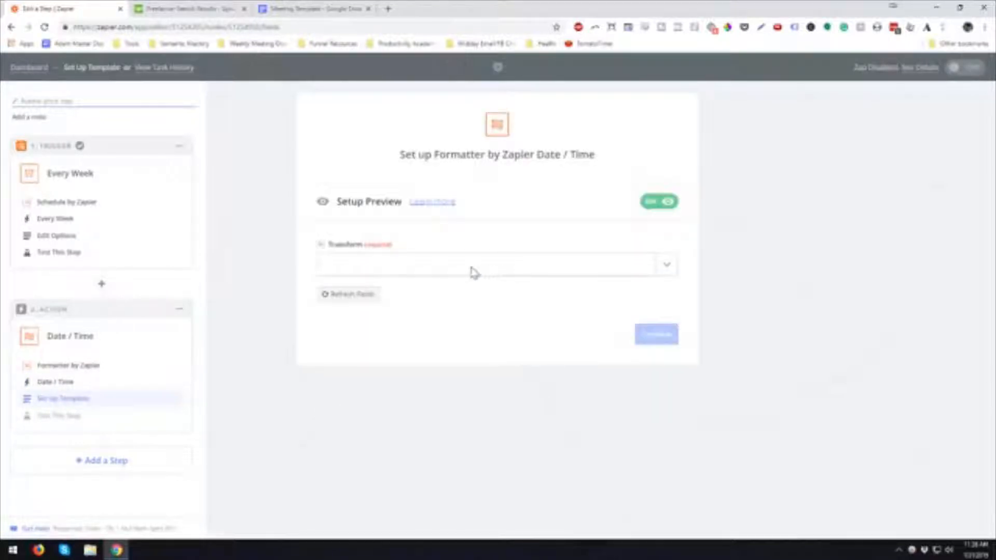
# Set the Formatter transform to Add/Subtract Time and use the weekly trigger's Pretty Date as its input.
pyautogui.click(668, 267)
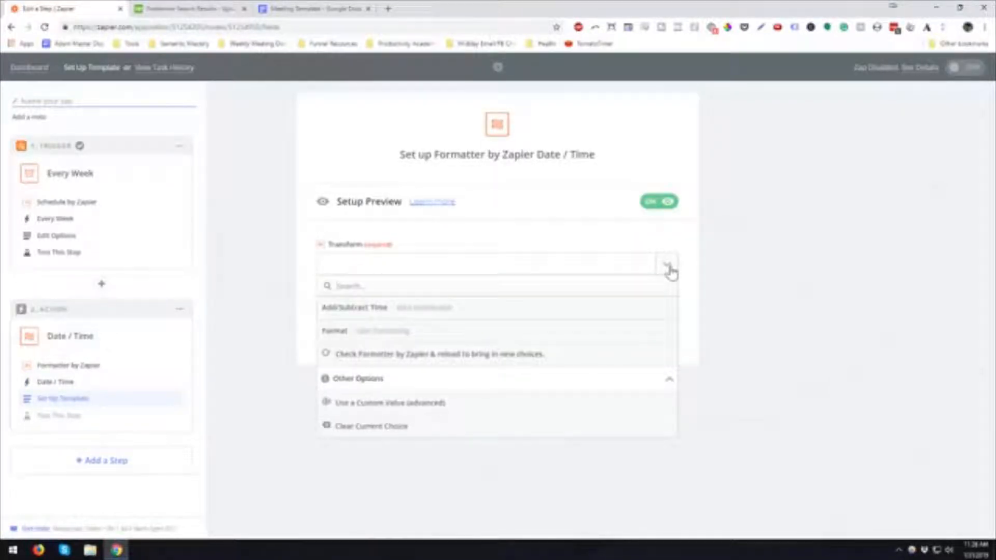
pyautogui.click(404, 318)
pyautogui.scroll(-1, 291, 340)
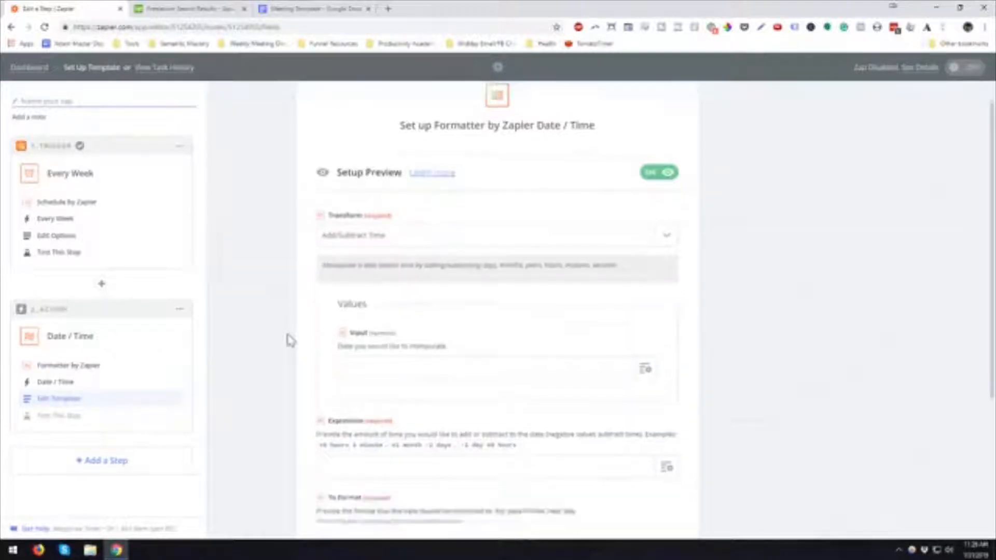
pyautogui.scroll(-1, 290, 340)
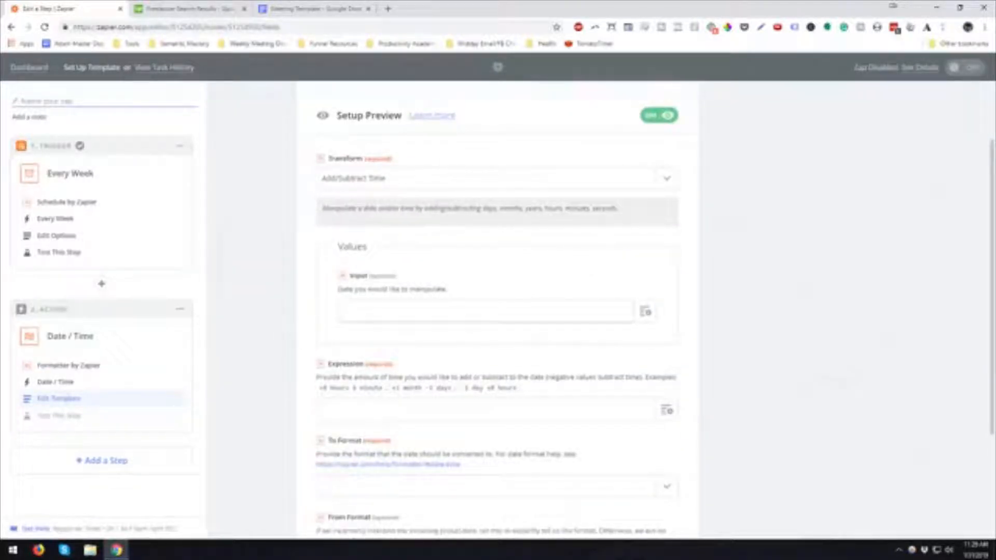
pyautogui.click(646, 312)
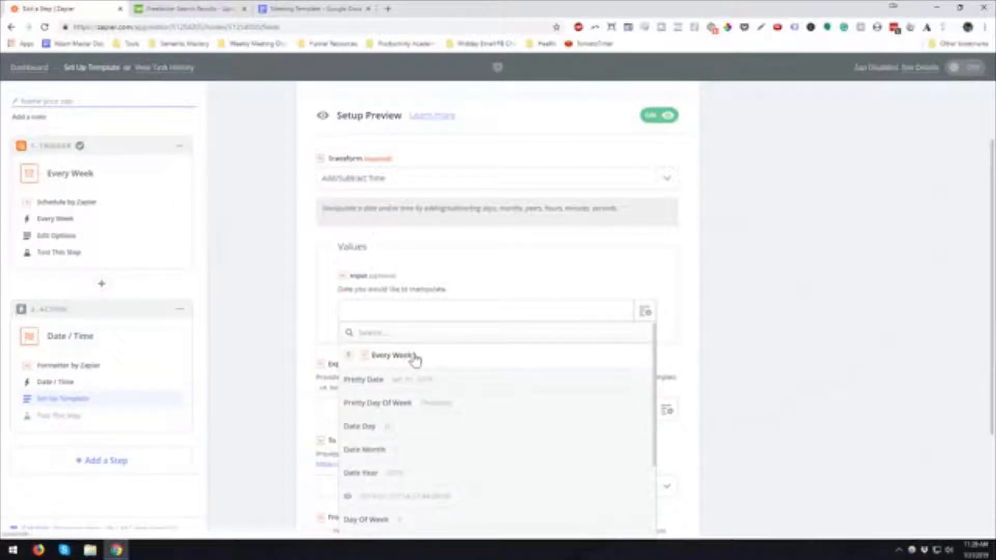
pyautogui.click(417, 380)
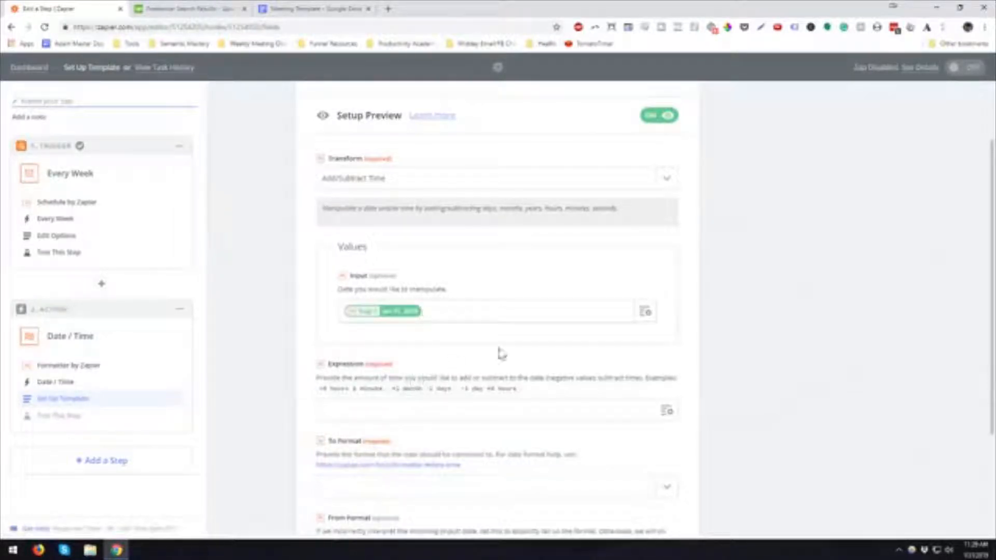
# Set the date expression to +7 days and the output format to MMMM DD YYYY.
pyautogui.scroll(-3, 673, 338)
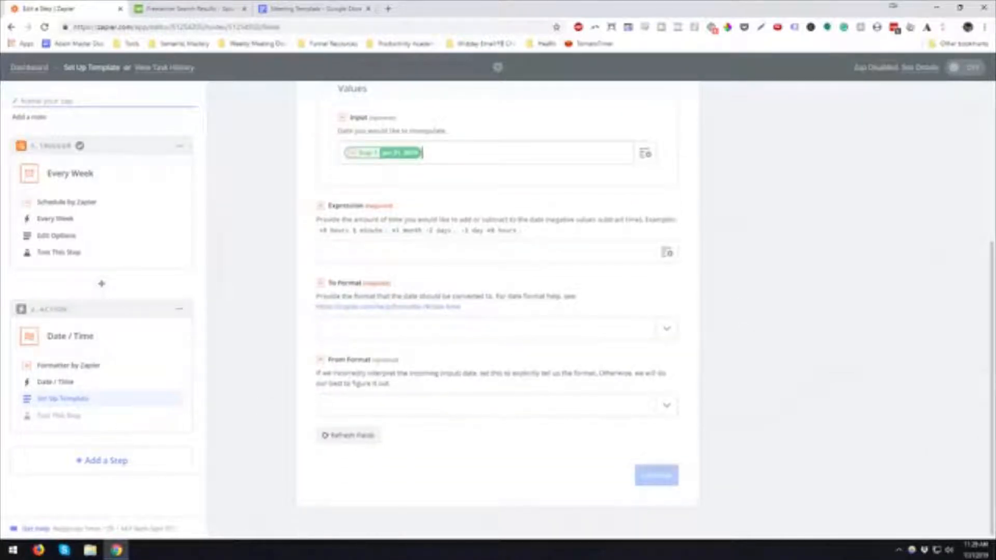
pyautogui.click(432, 332)
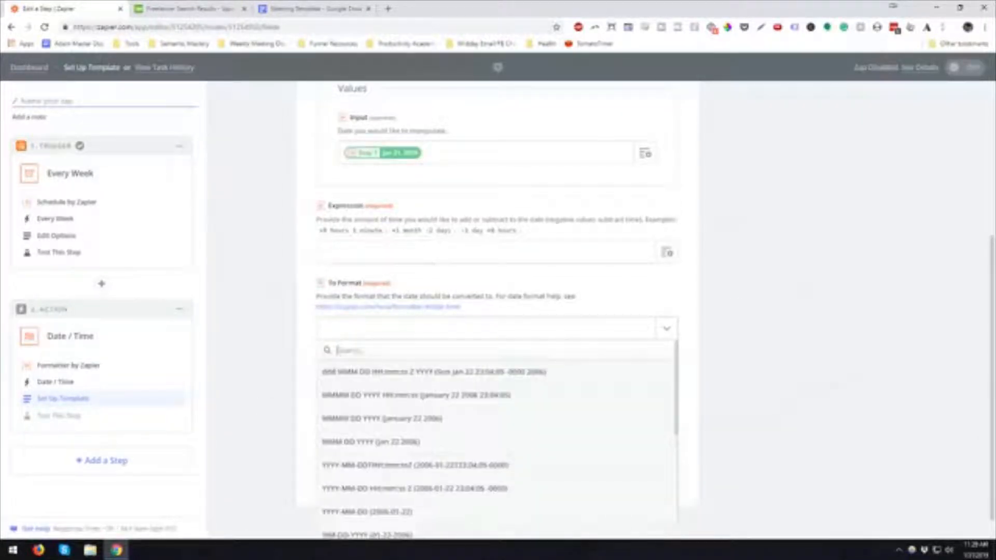
pyautogui.click(322, 253)
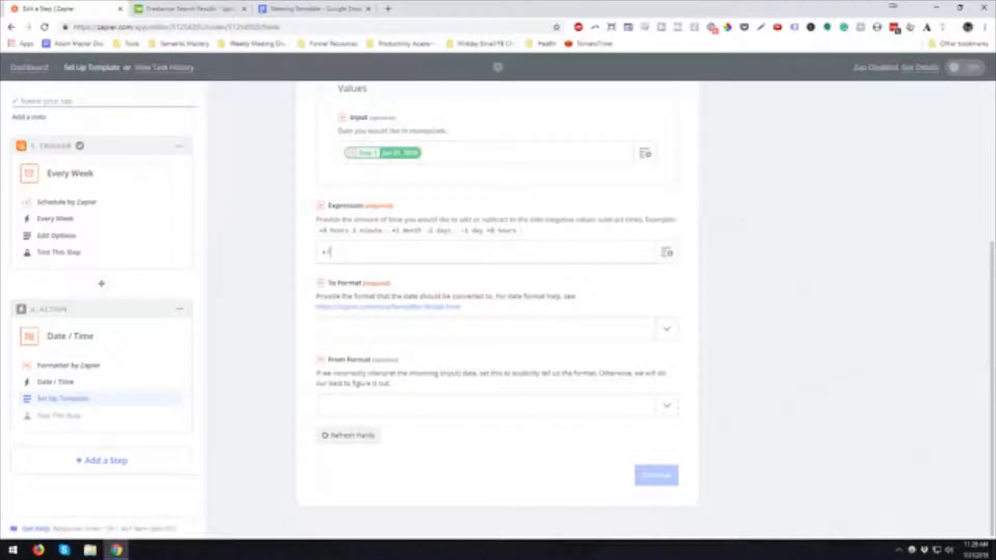
pyautogui.write('+7 days')
pyautogui.click(670, 329)
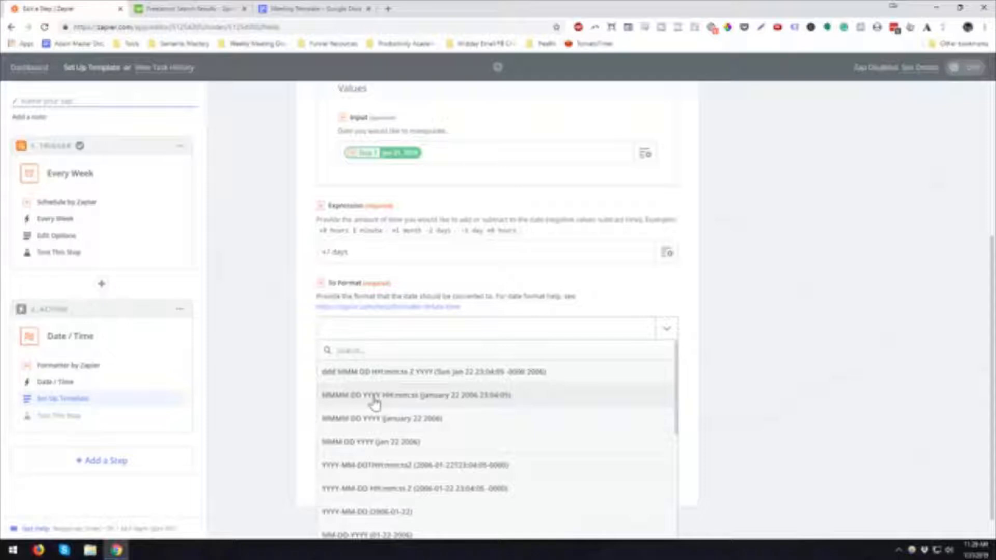
pyautogui.scroll(-1, 741, 396)
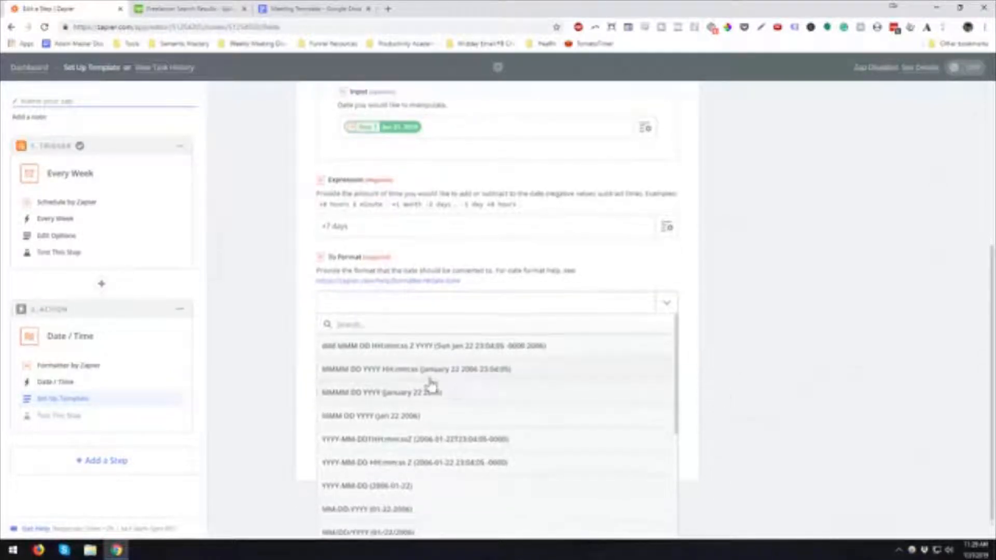
pyautogui.click(422, 391)
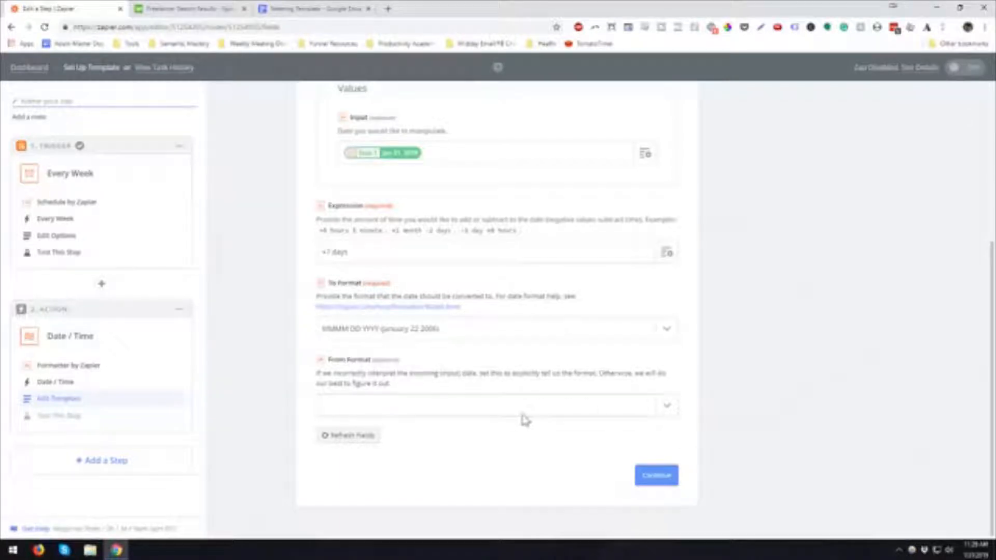
# Continue to the Formatter test, send the test, and finish the step.
pyautogui.click(648, 477)
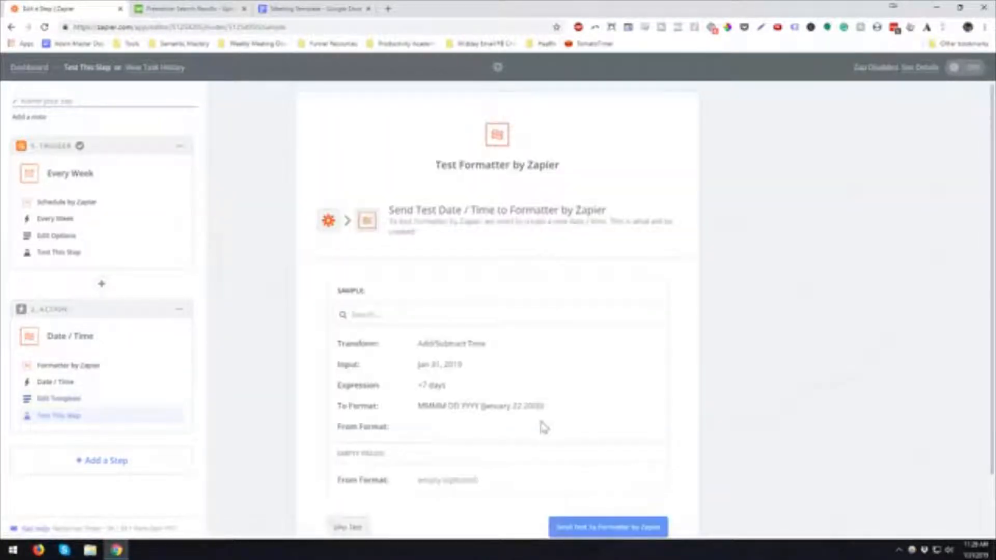
pyautogui.scroll(-2, 544, 427)
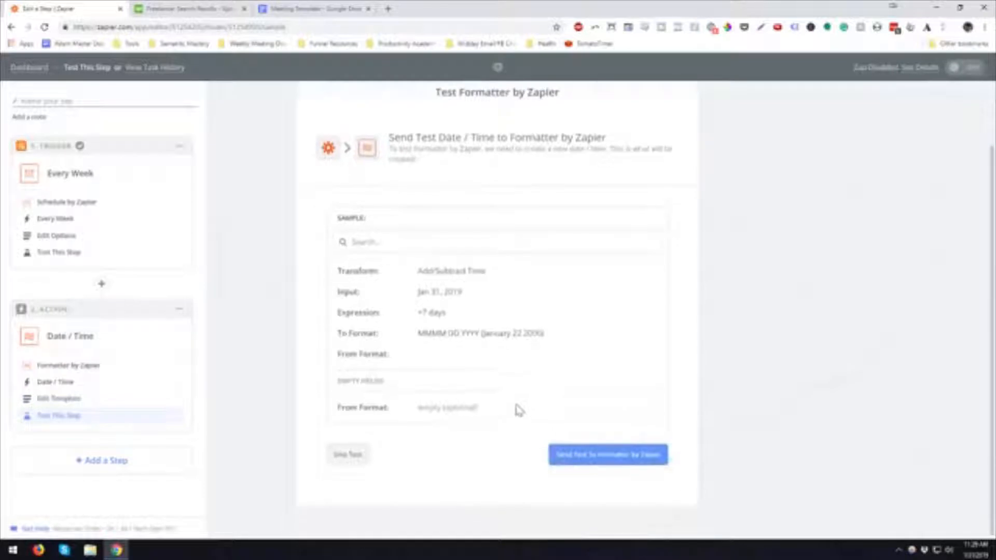
pyautogui.click(597, 454)
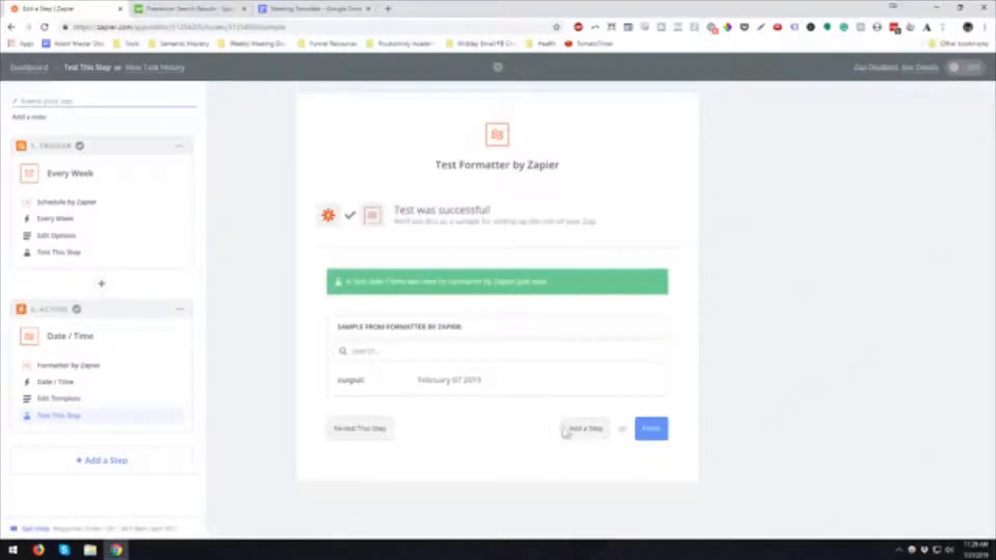
pyautogui.click(656, 435)
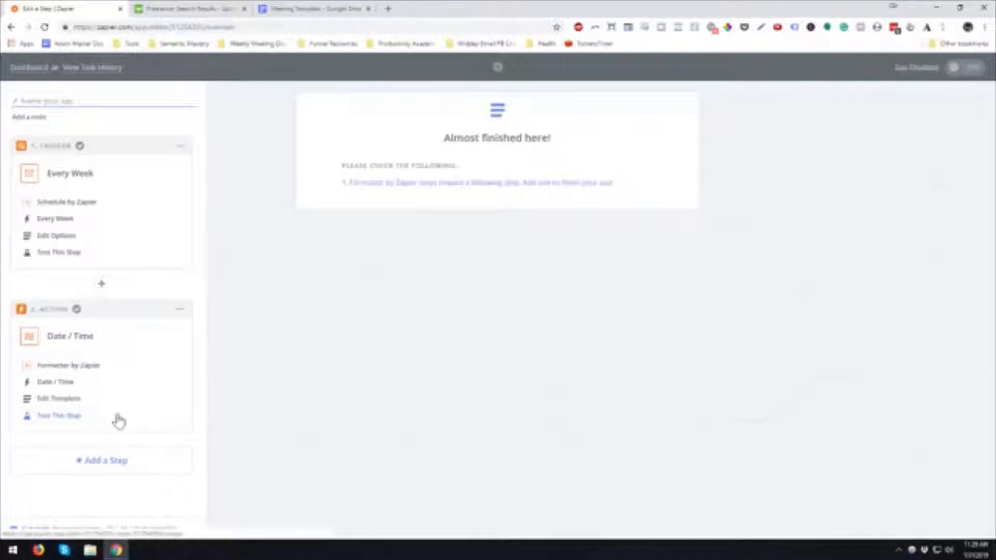
# Add an Action/Search step after the Date / Time step and choose Google Drive as its app.
pyautogui.click(113, 461)
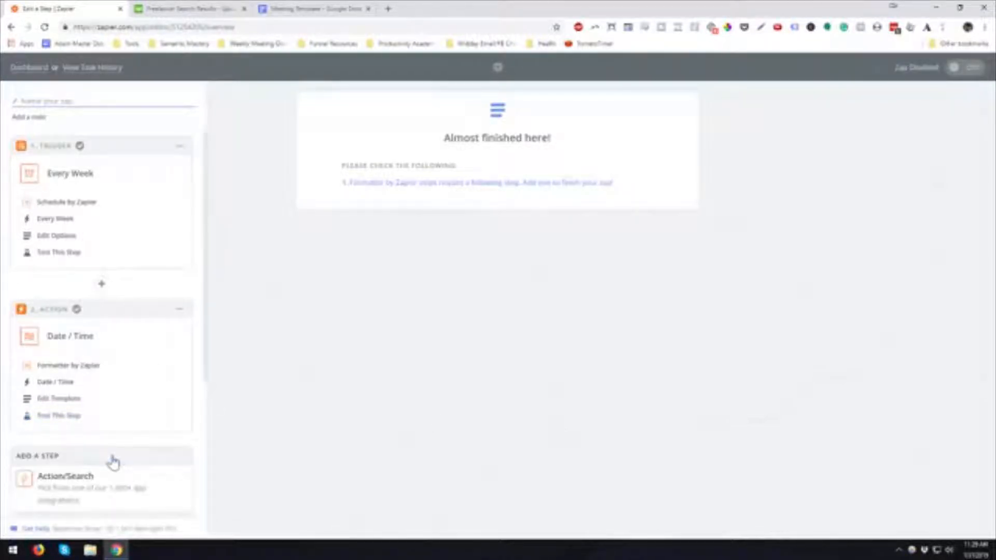
pyautogui.scroll(-4, 95, 445)
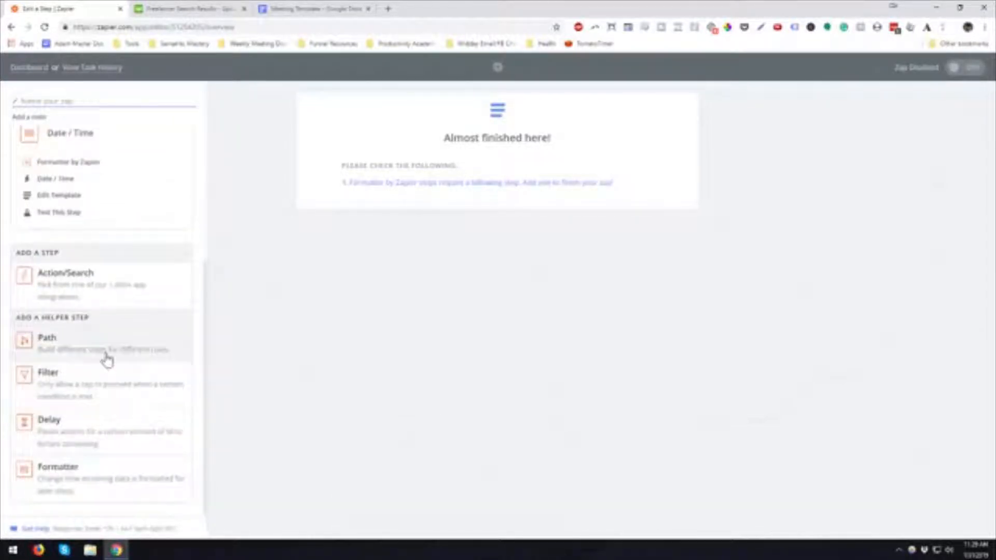
pyautogui.click(95, 292)
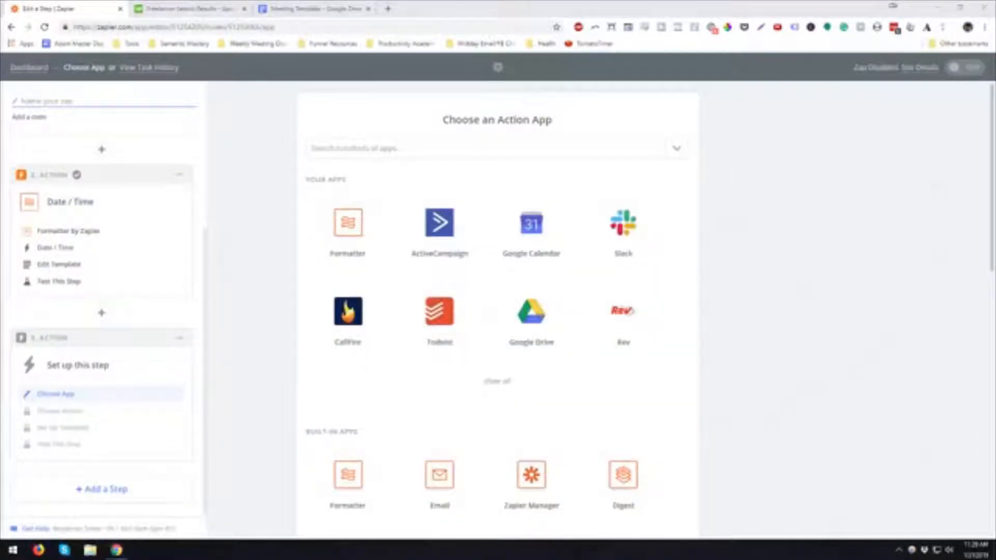
pyautogui.click(513, 331)
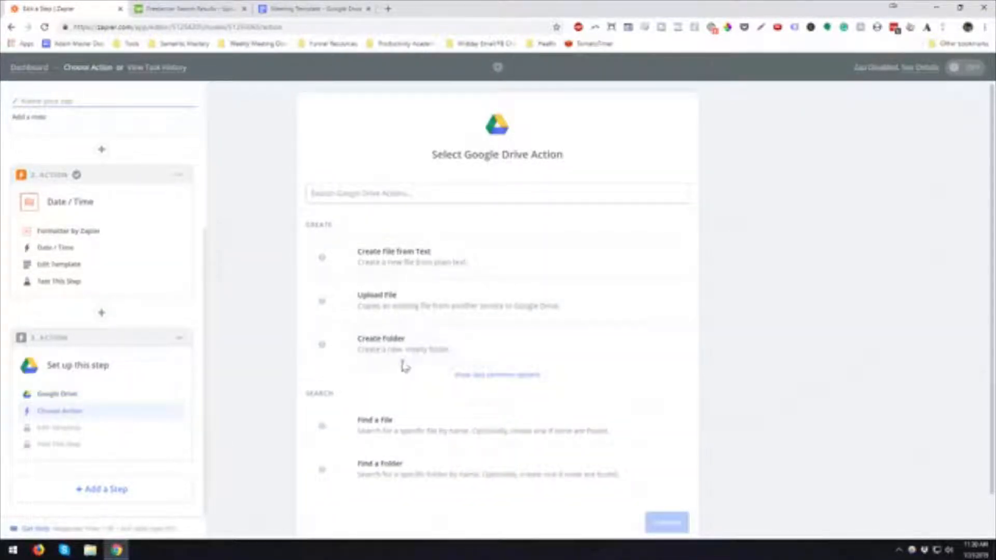
# Select the Copy File action from the less common options and continue with the connected Google Drive account.
pyautogui.click(485, 375)
pyautogui.scroll(-2, 484, 375)
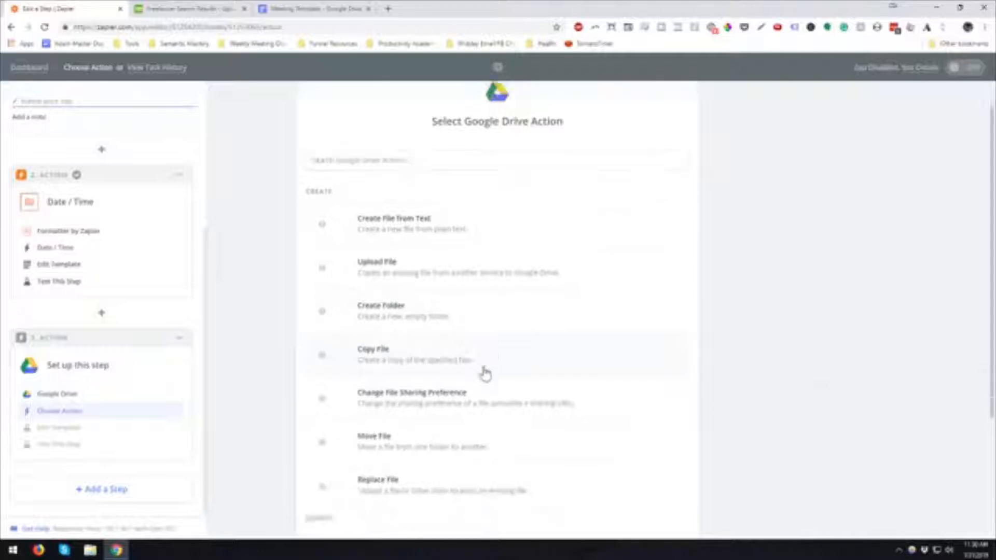
pyautogui.click(367, 298)
pyautogui.scroll(-3, 620, 332)
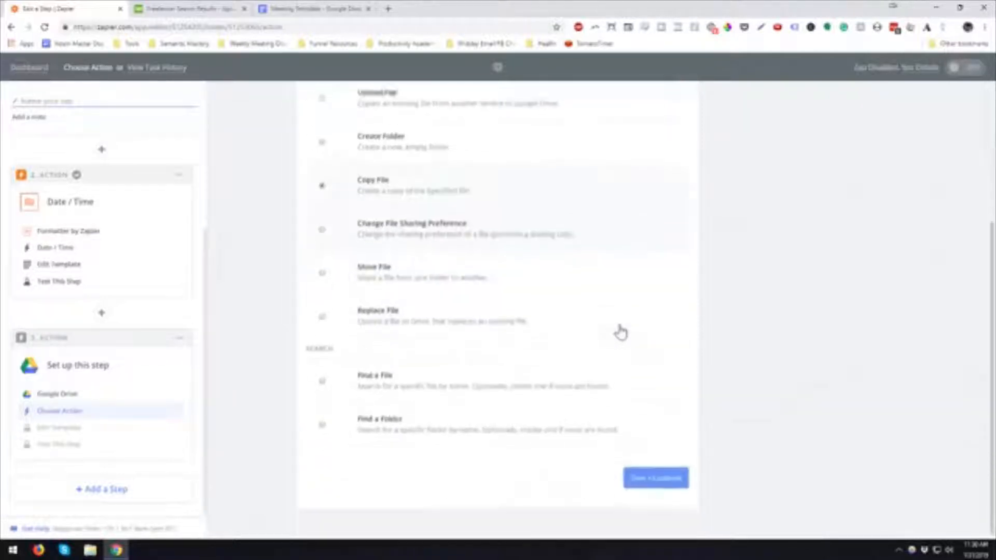
pyautogui.click(642, 474)
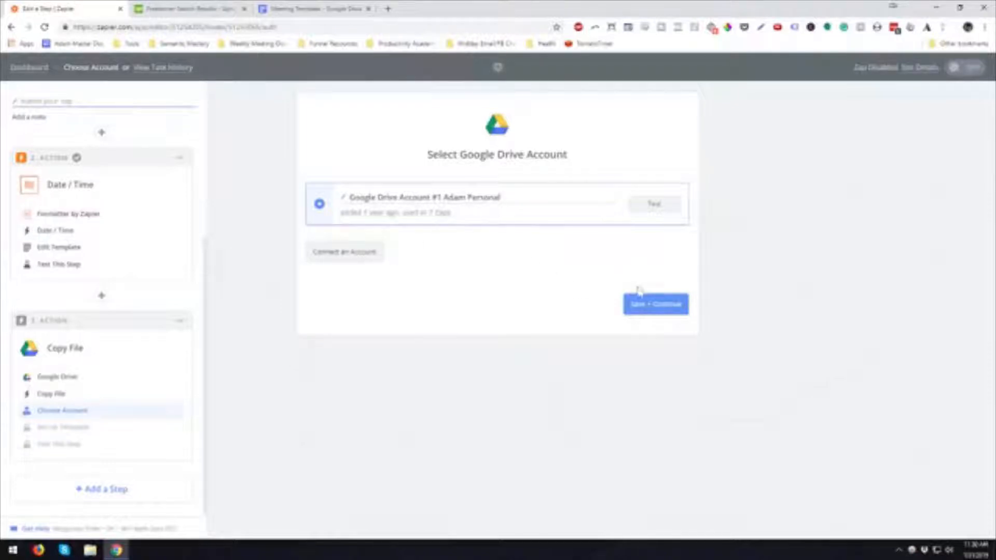
pyautogui.click(647, 311)
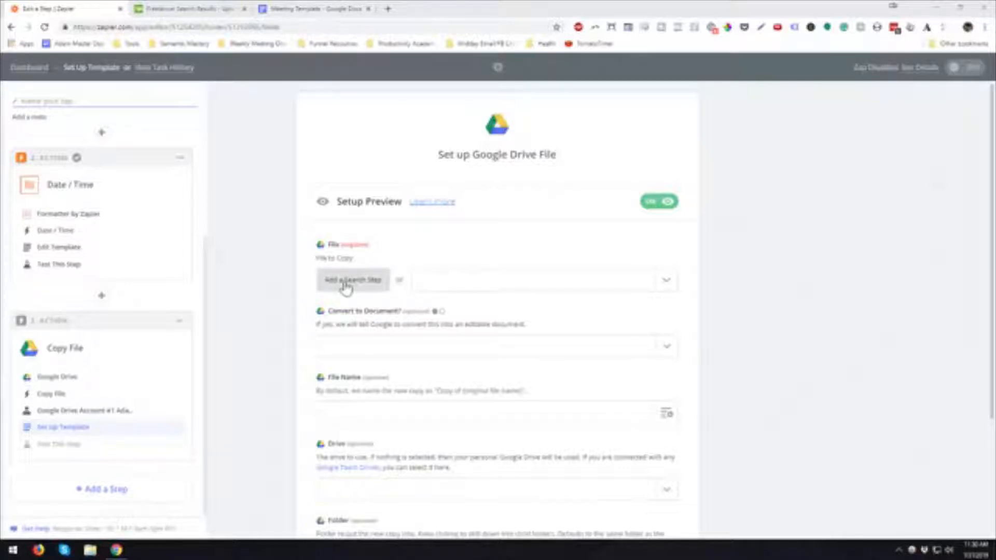
# Set the file to copy to use a custom value.
pyautogui.click(672, 281)
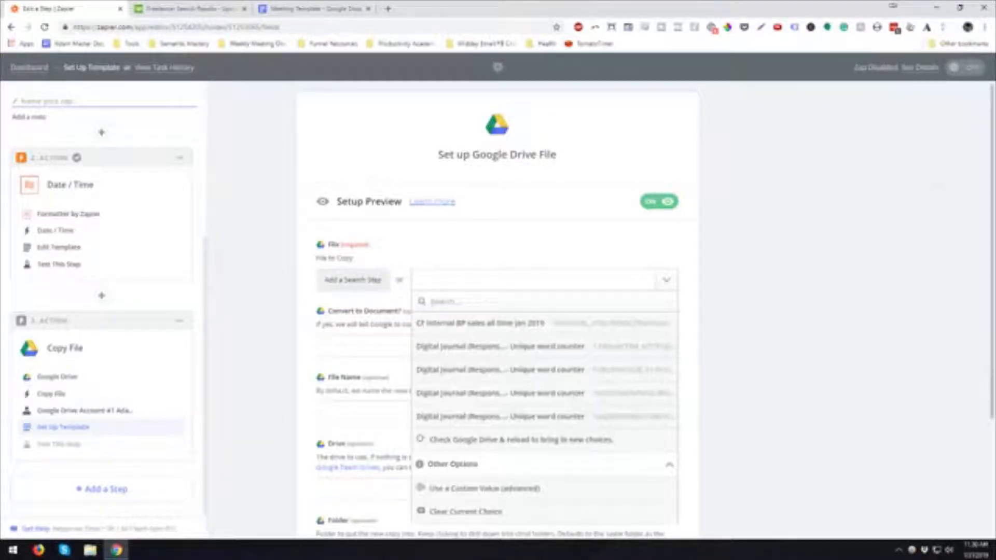
pyautogui.click(466, 488)
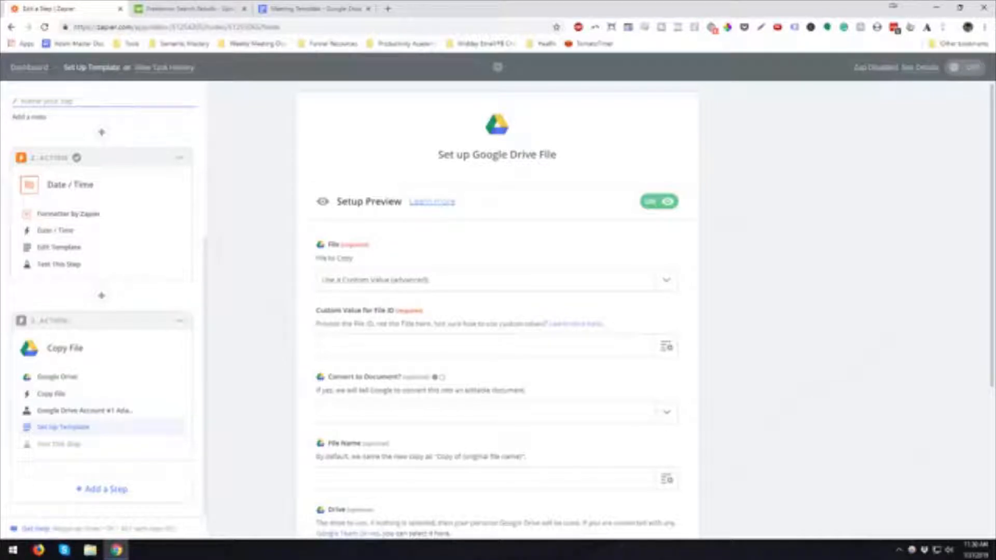
pyautogui.scroll(-1, 285, 372)
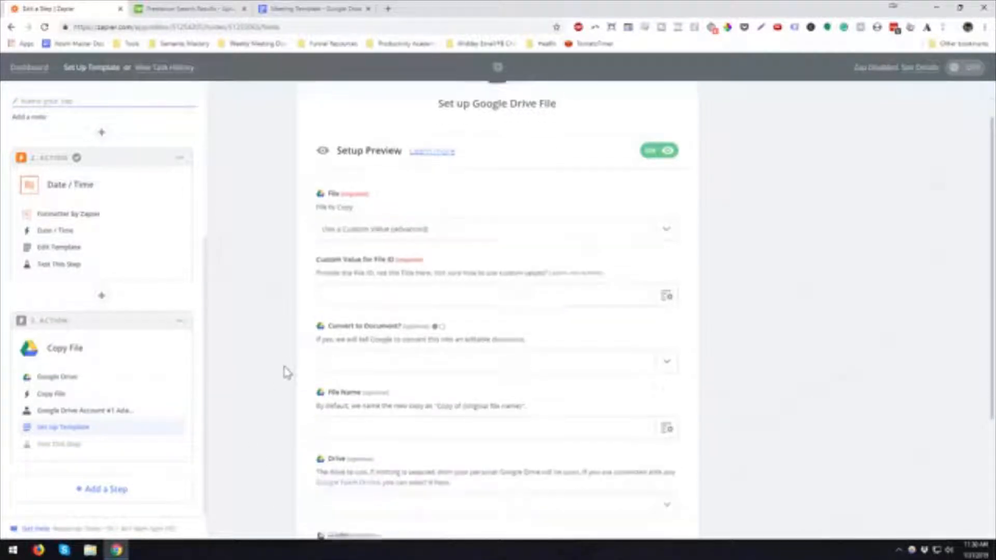
pyautogui.scroll(-2, 288, 366)
# Open the help article on custom values separately, review which data ID fields accept, and return to the Zap editor.
pyautogui.rightClick(583, 152)
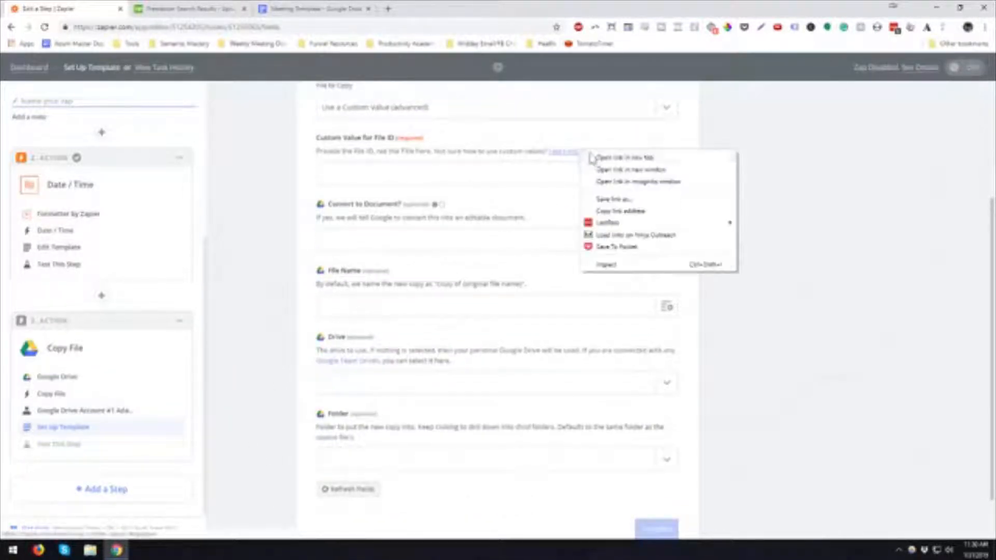
pyautogui.click(592, 158)
pyautogui.click(189, 9)
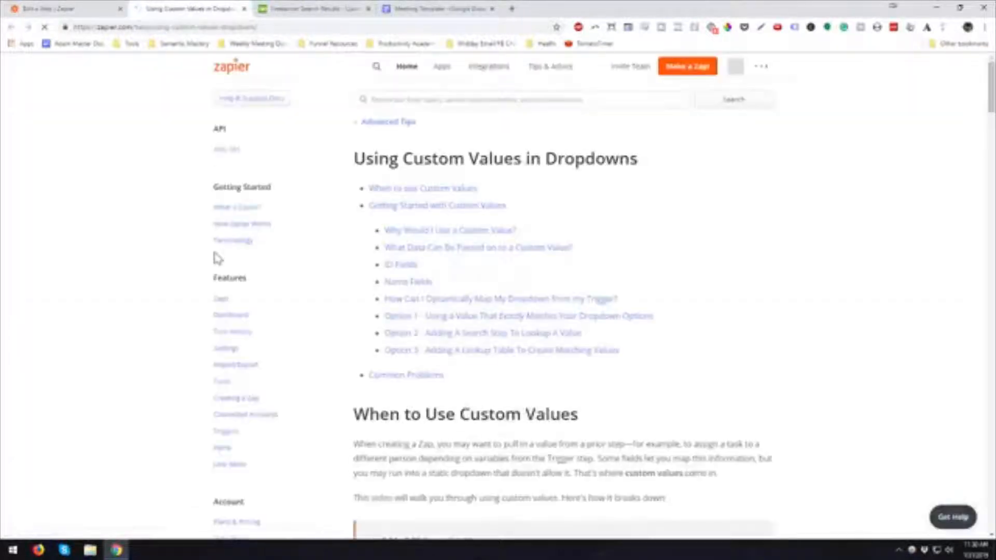
pyautogui.scroll(-6, 342, 272)
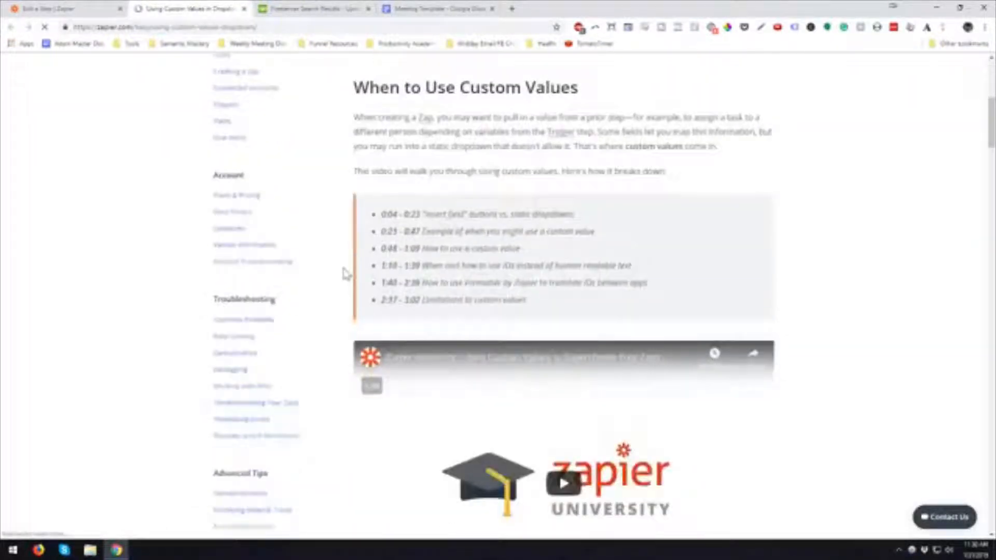
pyautogui.scroll(-10, 345, 274)
pyautogui.scroll(-7, 345, 275)
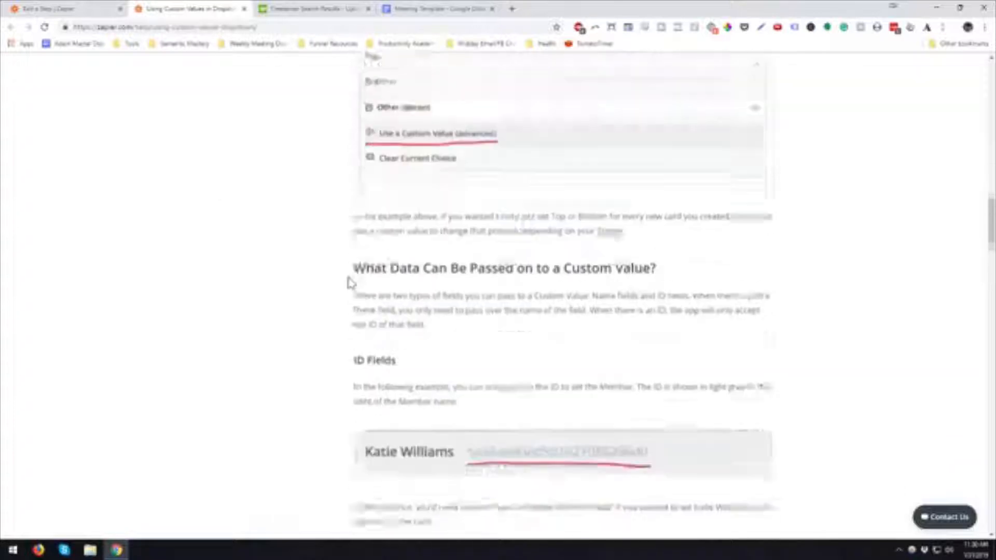
pyautogui.scroll(-2, 349, 283)
pyautogui.scroll(-2, 349, 283)
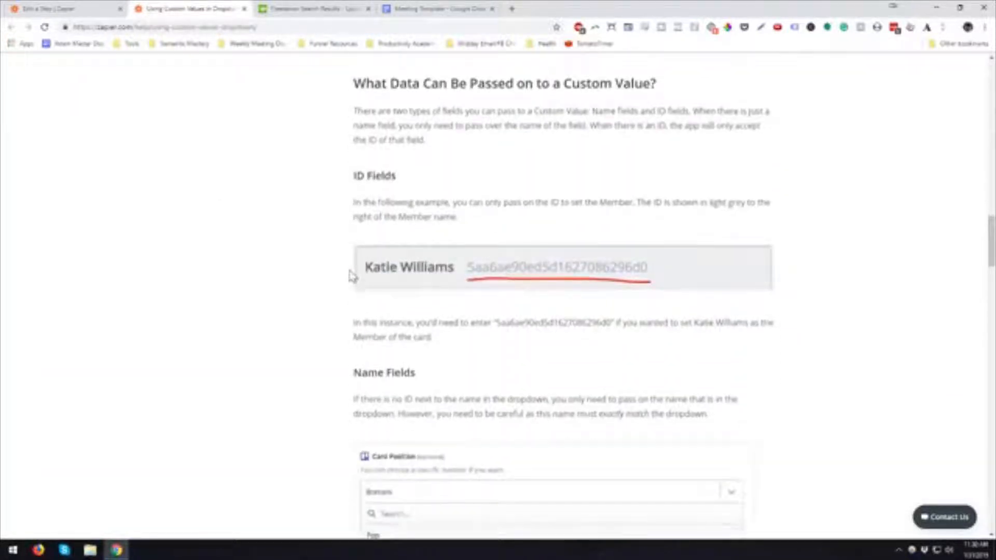
pyautogui.scroll(18, 349, 265)
pyautogui.scroll(10, 352, 235)
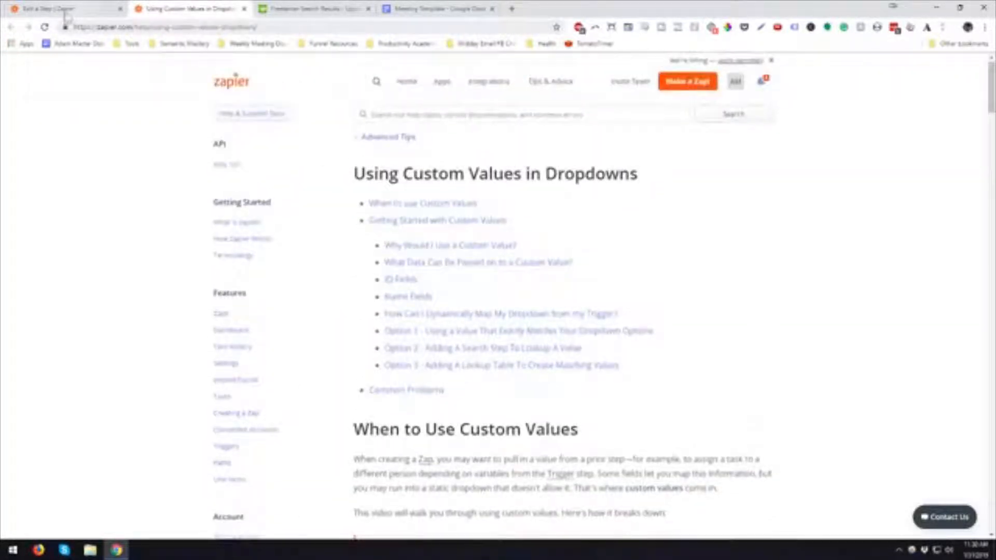
pyautogui.click(64, 10)
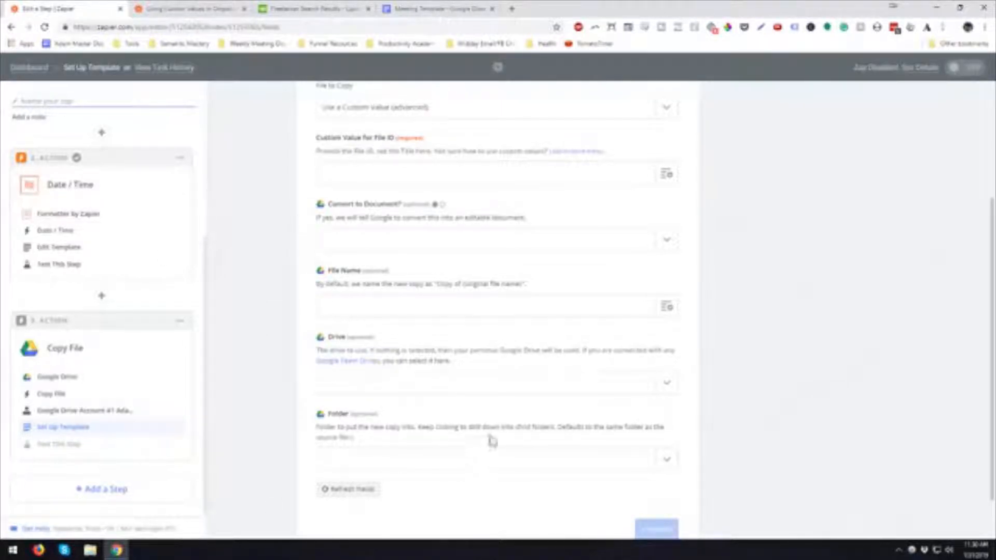
# Set the Convert to Document option of the copied file to yes.
pyautogui.click(666, 240)
pyautogui.click(407, 283)
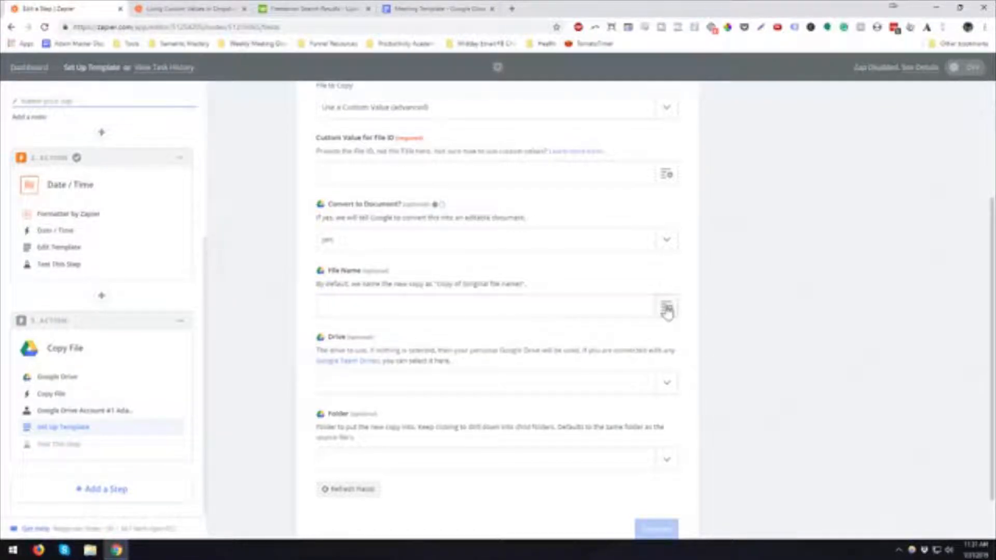
pyautogui.scroll(-1, 734, 318)
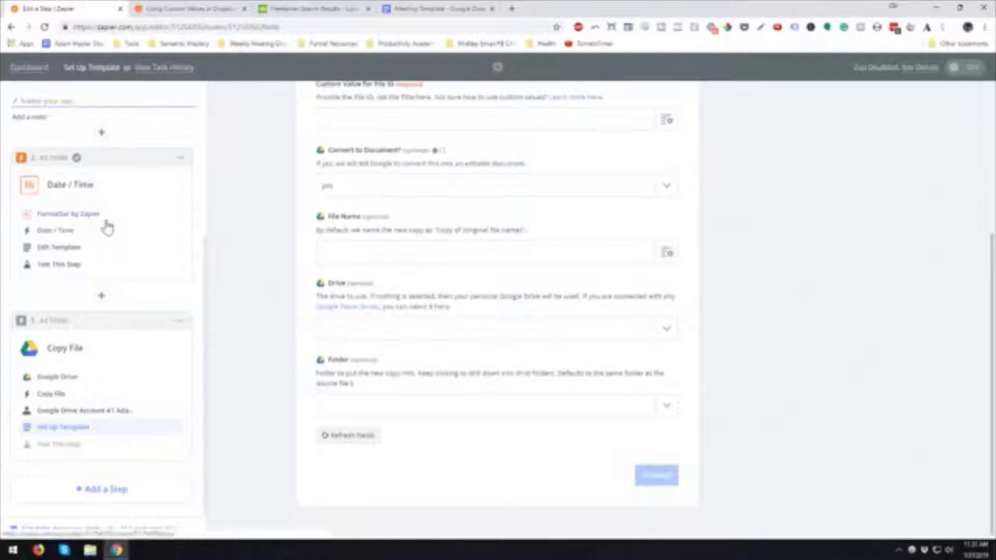
# Set the copied file's name to the formatted date output from the Date / Time step.
pyautogui.click(668, 254)
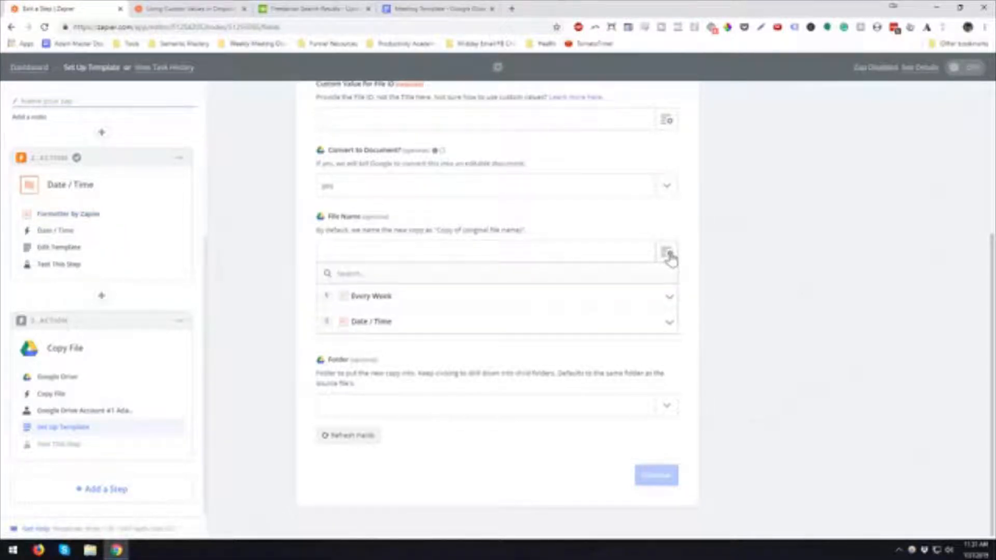
pyautogui.click(363, 324)
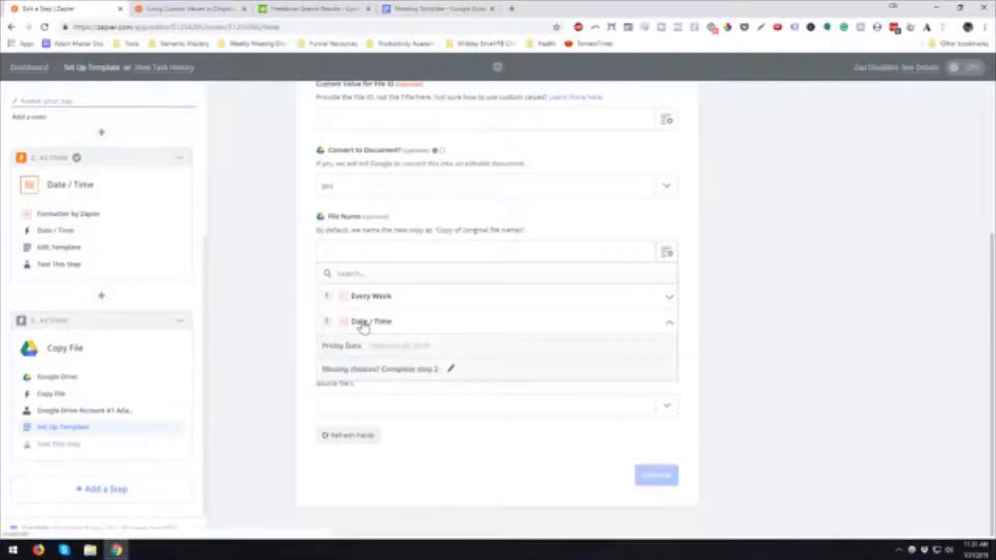
pyautogui.click(394, 346)
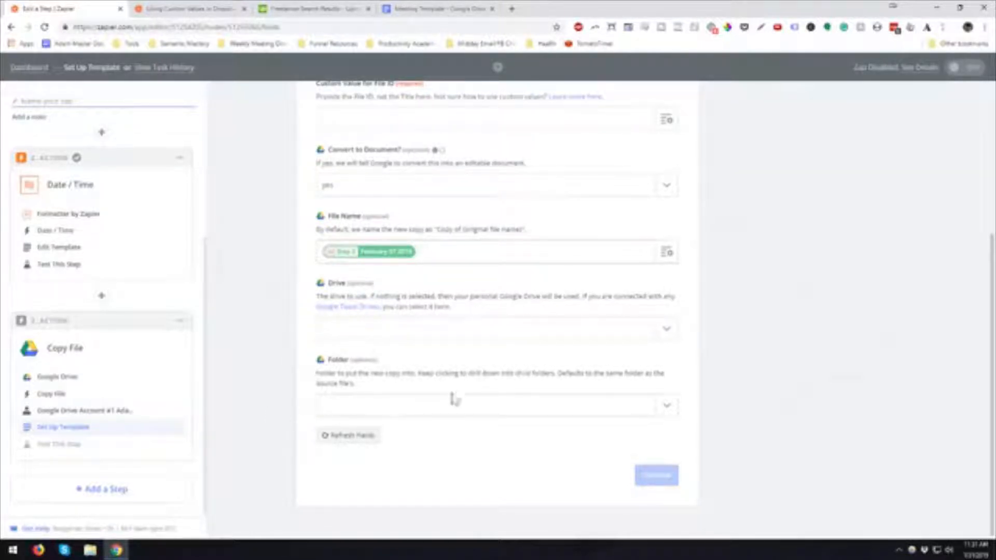
# Set the Drive option of the Copy File action to Use a Custom Value (advanced).
pyautogui.click(658, 338)
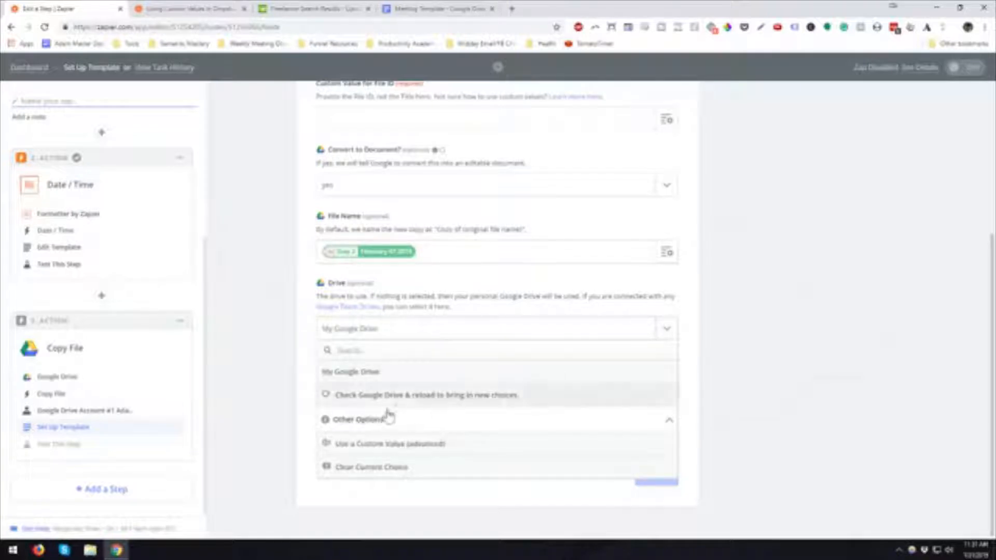
pyautogui.click(365, 444)
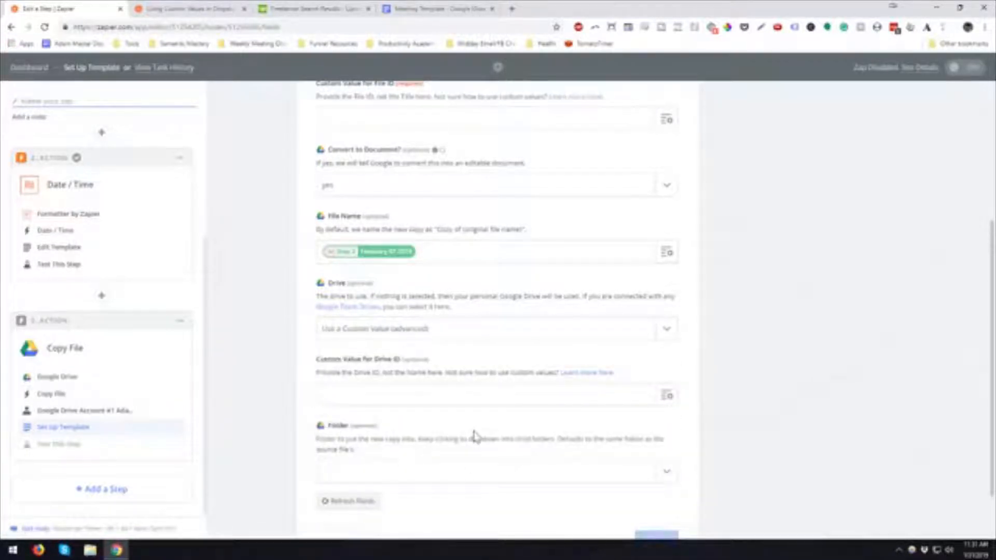
pyautogui.scroll(-1, 474, 438)
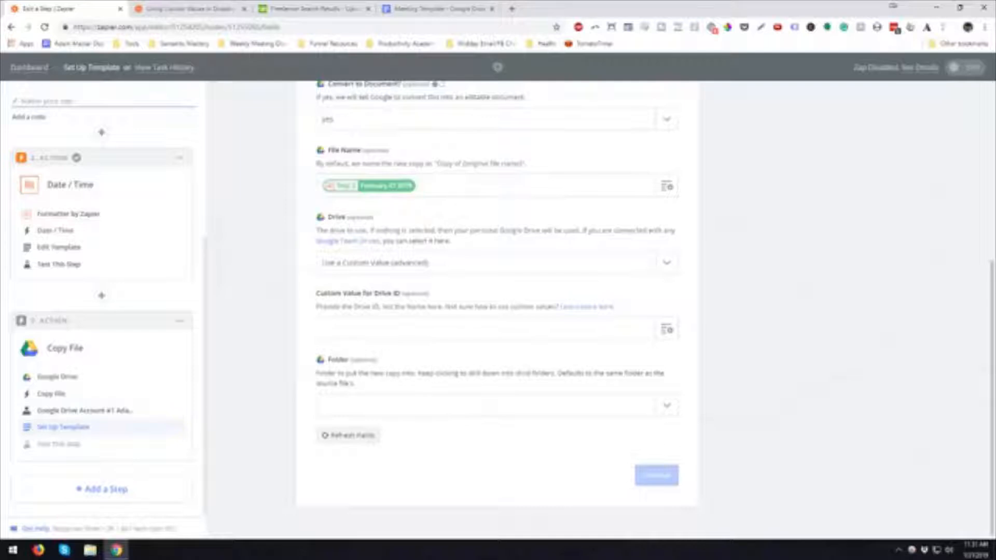